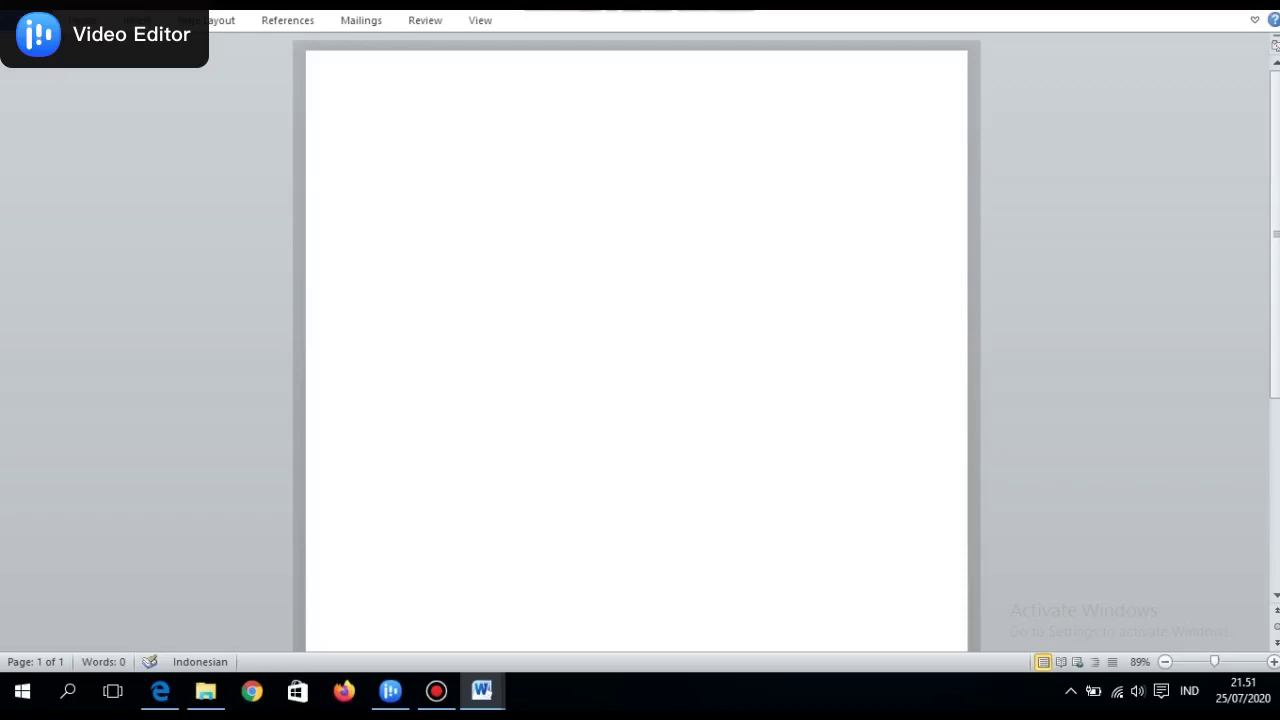
type("---")
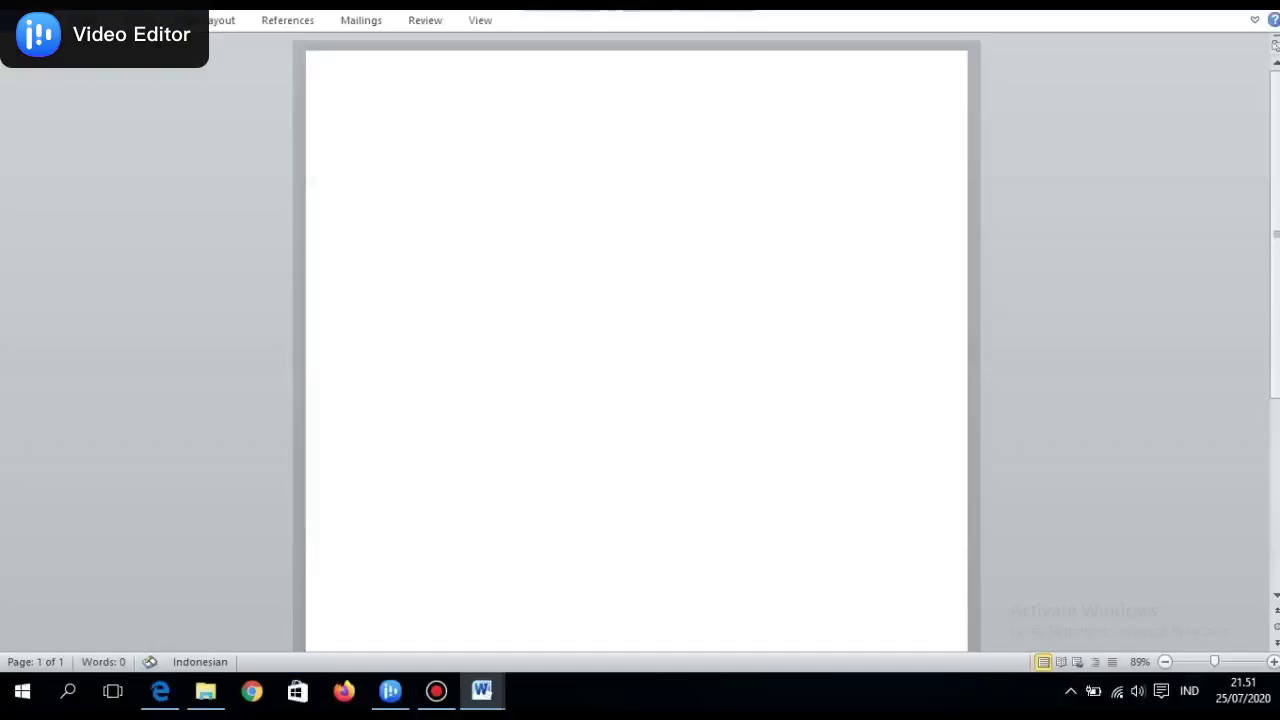
Enter "Modul", "Nama", "Kelas" and "Mata pelajaran" as four separate lines at the start of the blank document
type("mod")
type("ul")
key("Return")
type("nma")
key("BackSpace")
key("BackSpace")
type("ama")
key("Return")
type("kelas")
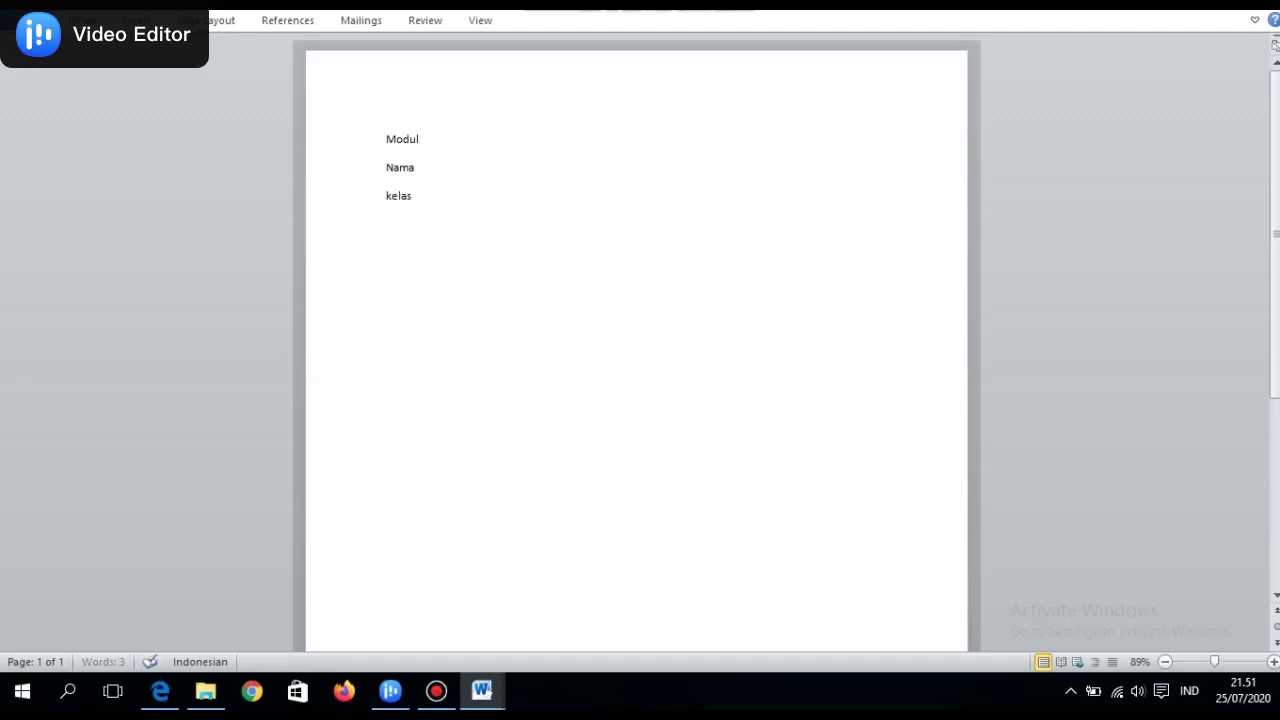
key("Return")
type("mata pelajaran")
key("Return")
Set all the text to single line spacing and remove the spacing after its paragraphs
key("ctrl+a")
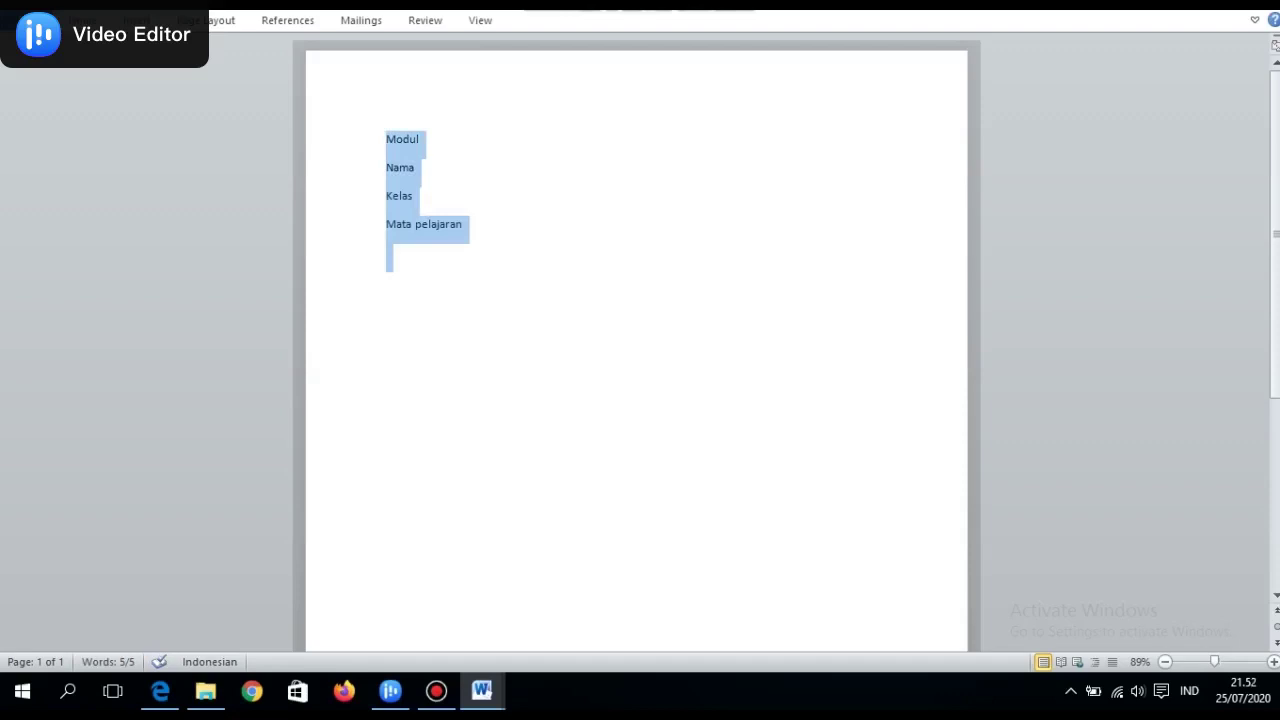
left_click(82, 20)
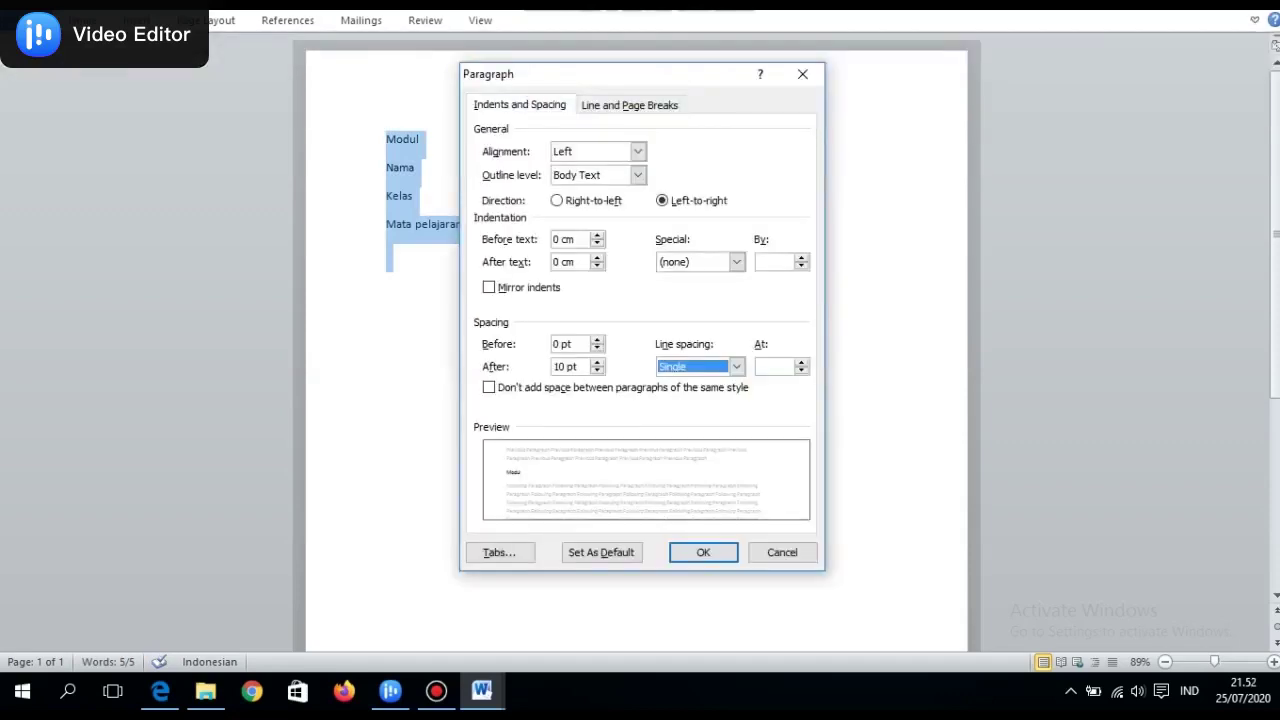
left_click(597, 371)
left_click(597, 371)
left_click(703, 552)
left_click(415, 154)
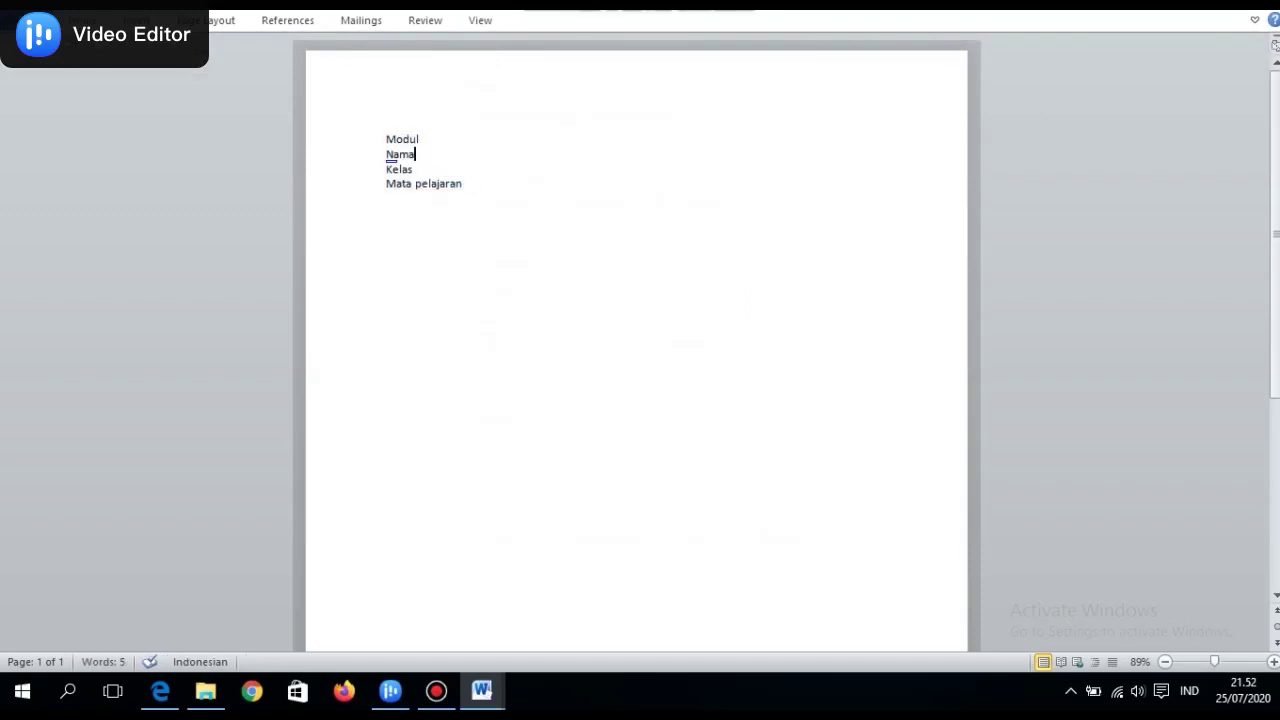
Centre the title "Modul" and make it bold
left_click_drag(420, 139, 386, 139)
left_click(82, 20)
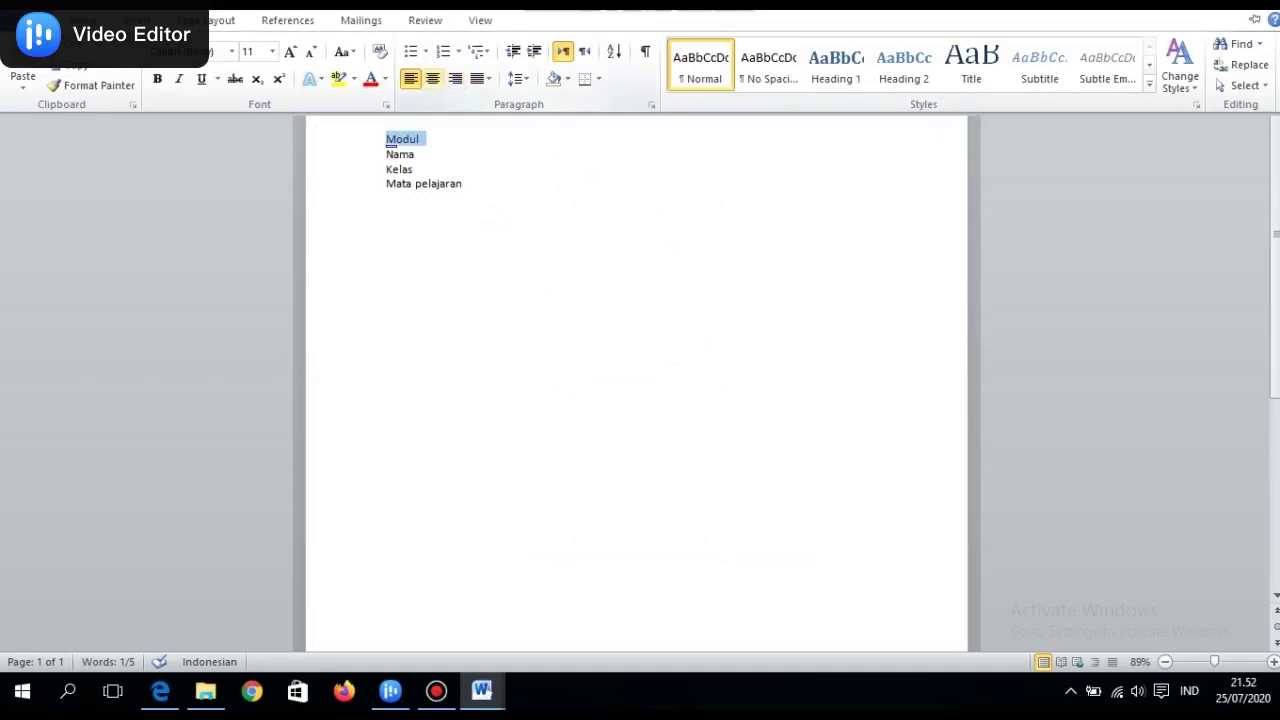
left_click(433, 78)
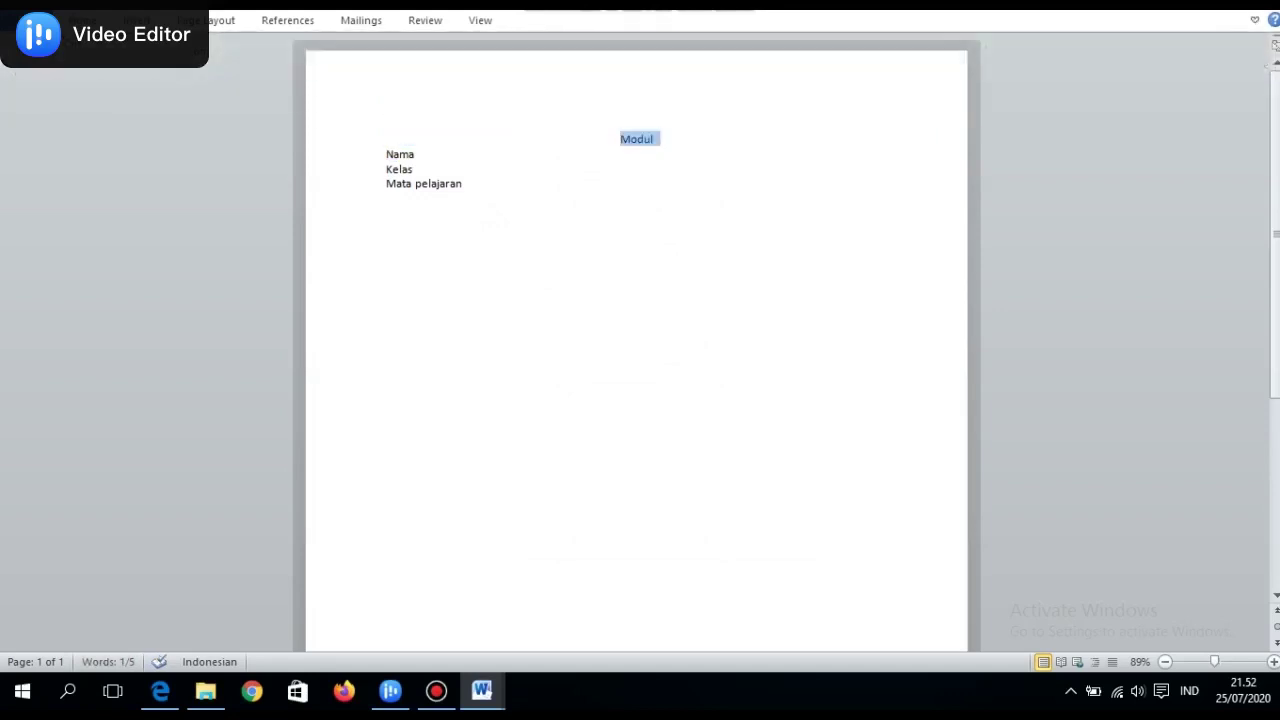
key("ctrl+b")
Set the whole document's font to Times New Roman at size 10
key("ctrl+a")
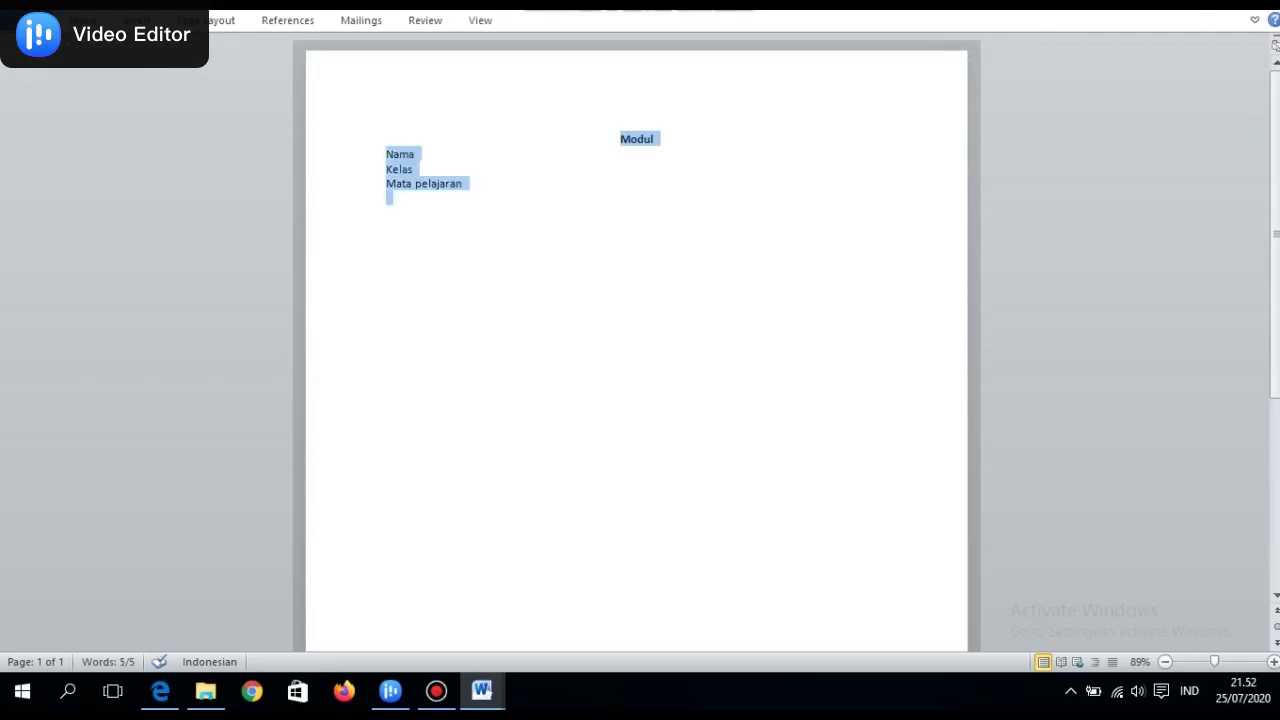
left_click(83, 20)
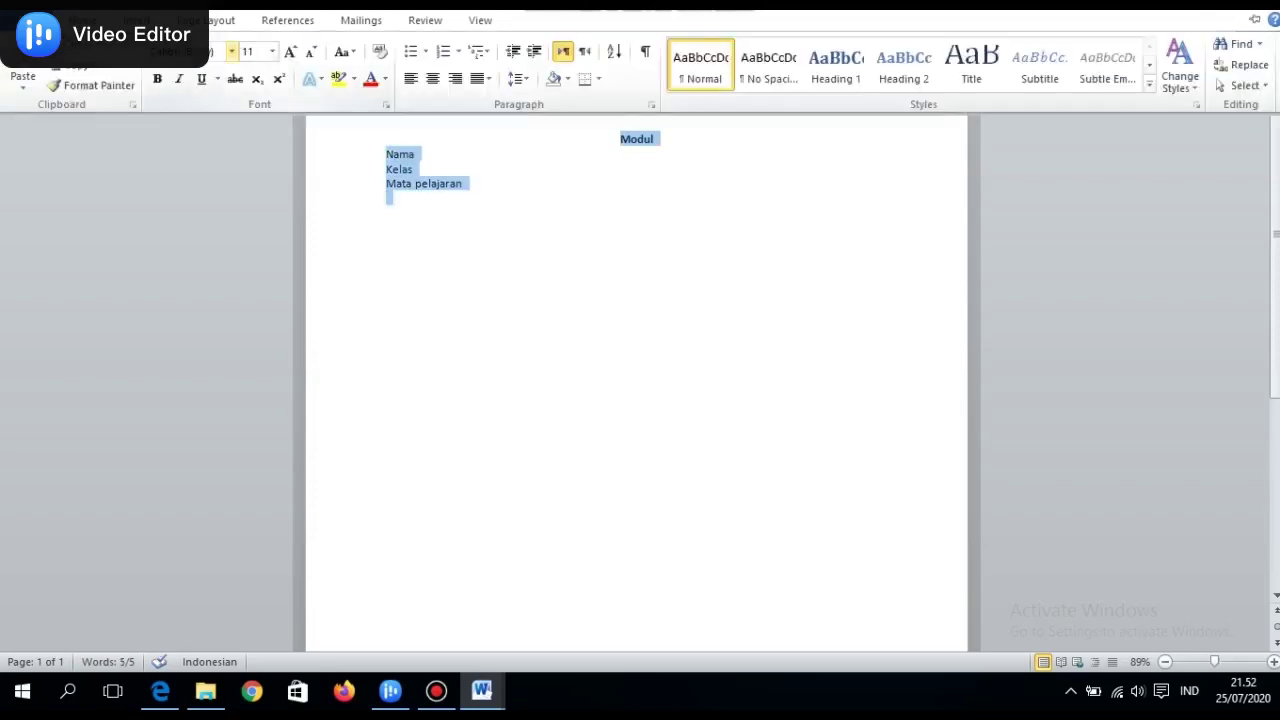
left_click(231, 51)
left_click(237, 139)
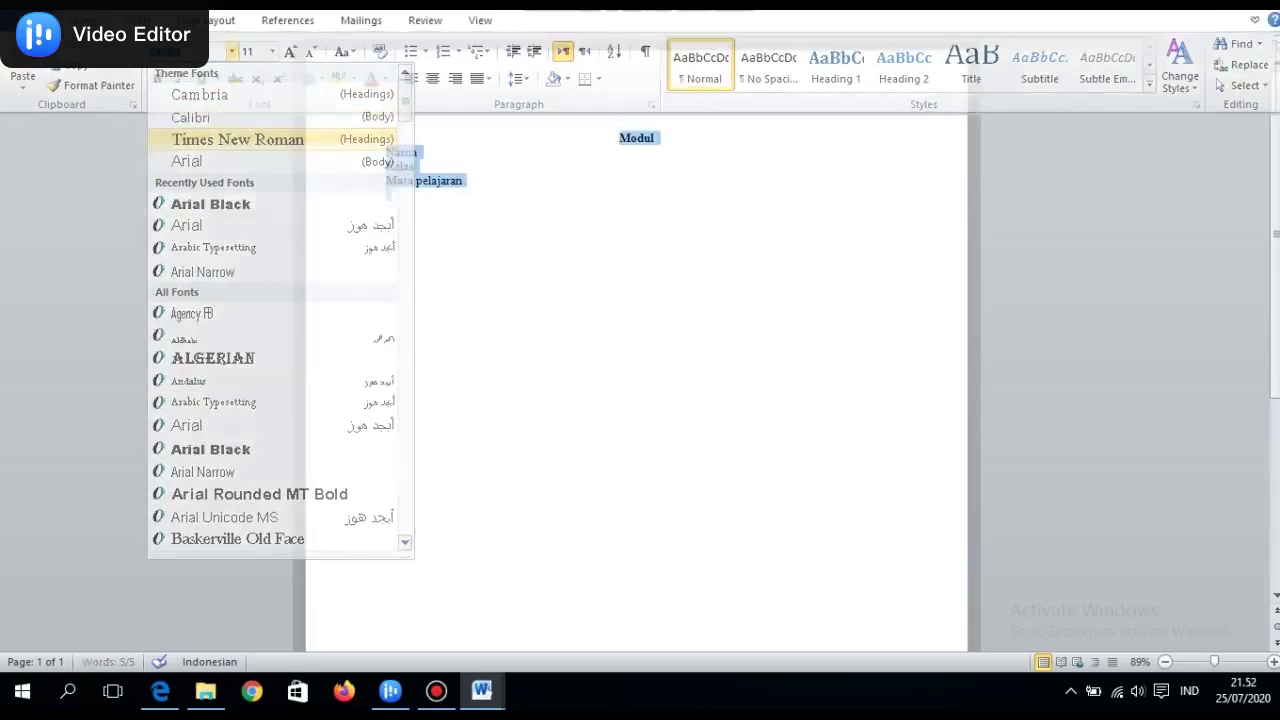
left_click(83, 20)
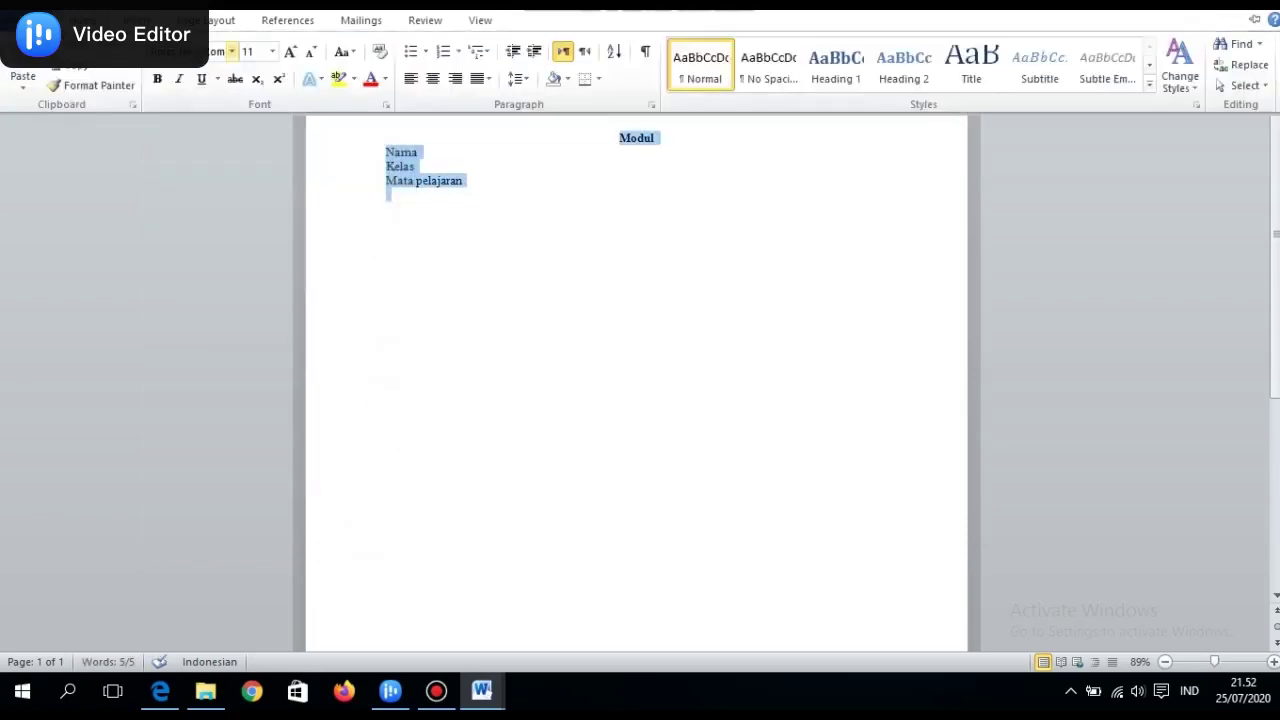
left_click(311, 51)
left_click(624, 139)
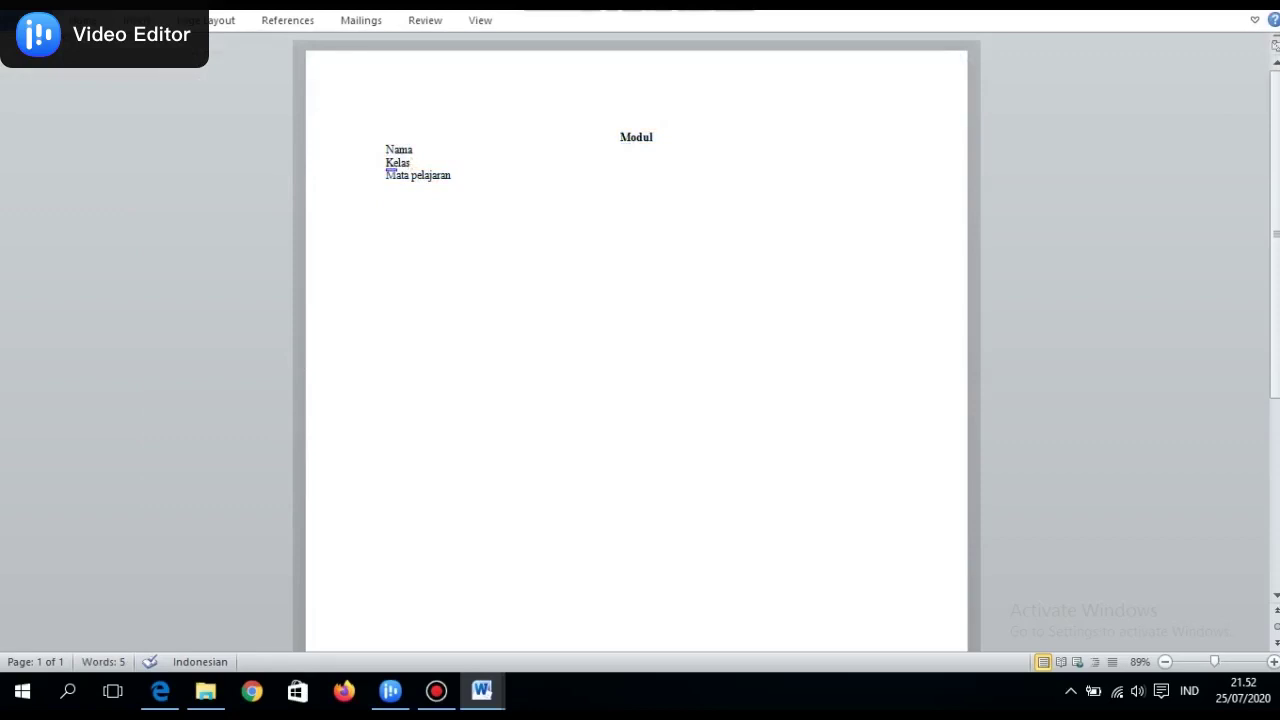
Insert an empty line below the title and add tab-aligned colons with a dotted line for Nama, "8 ......" for Kelas and "PJOK" for Mata pelajaran
left_click(387, 151)
key("Return")
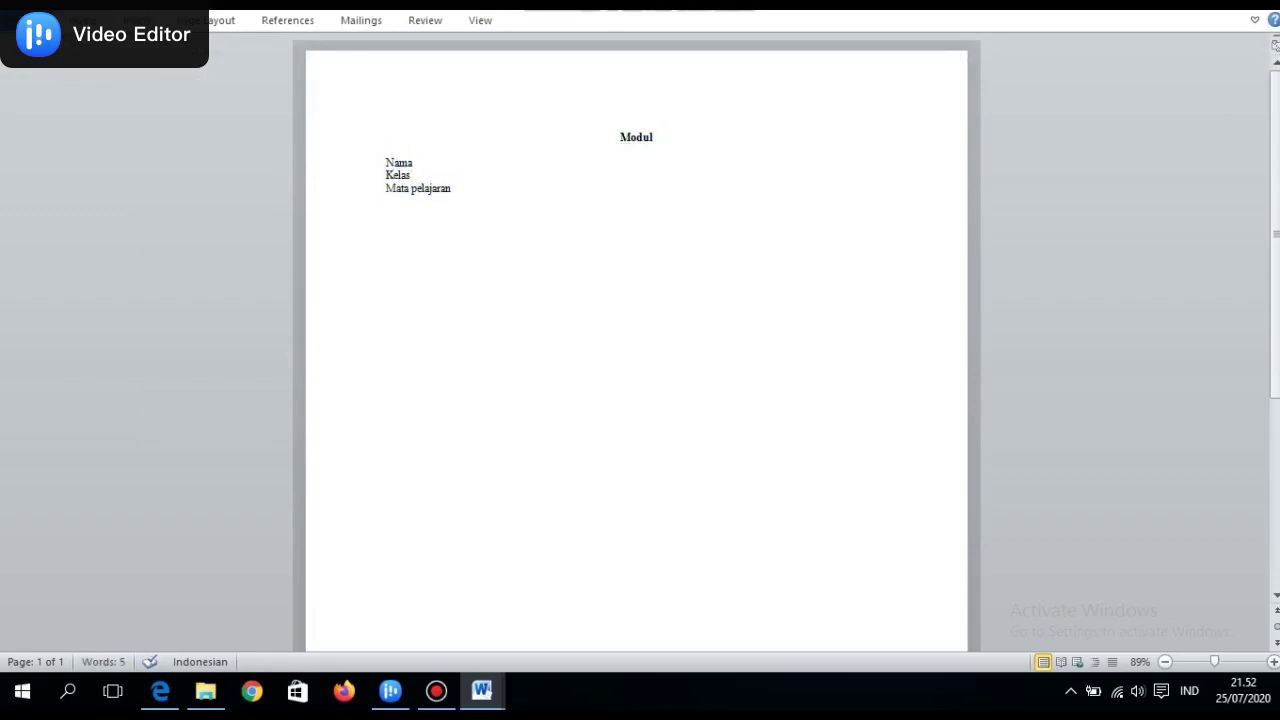
key("End")
key("Tab")
key("Tab")
type(":")
key("Down")
key("Tab")
key("Tab")
type(":")
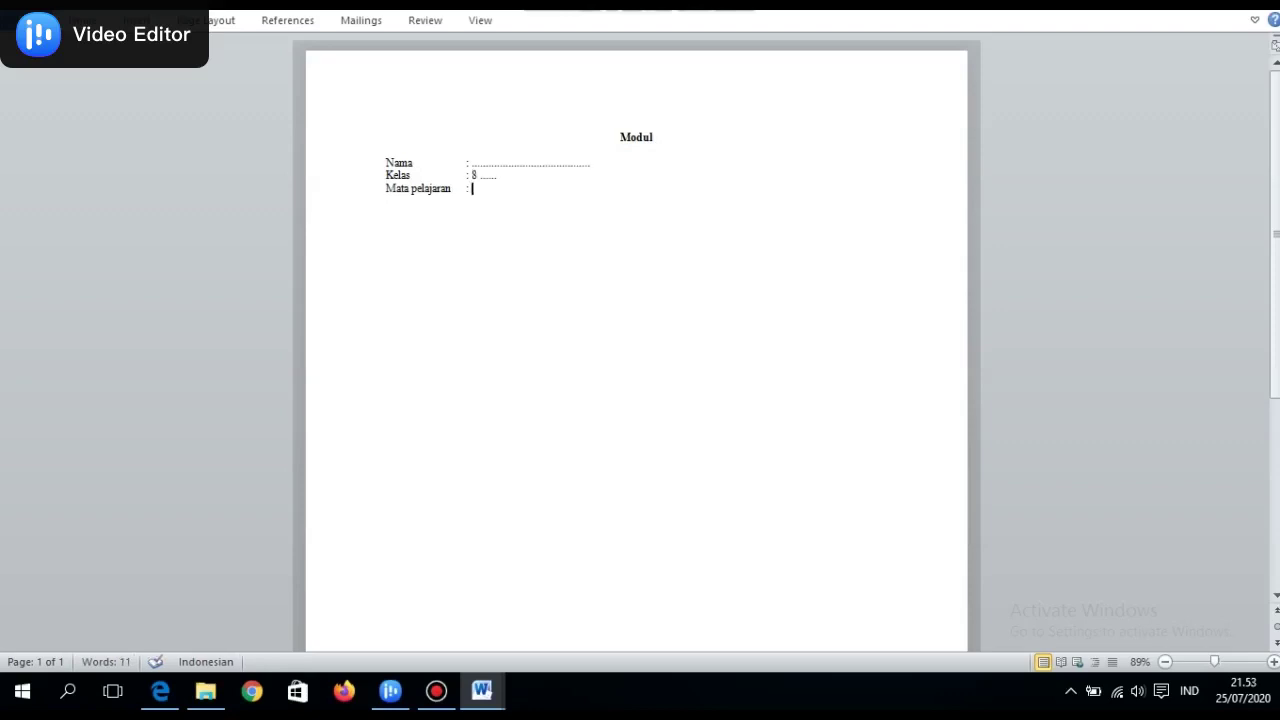
type(": PJOK")
Add the line "Lari jarak pendek" below the identity details, centred and converted to uppercase
key("Return")
type("Lari jarak pendek")
key("Return")
left_click_drag(466, 214, 386, 214)
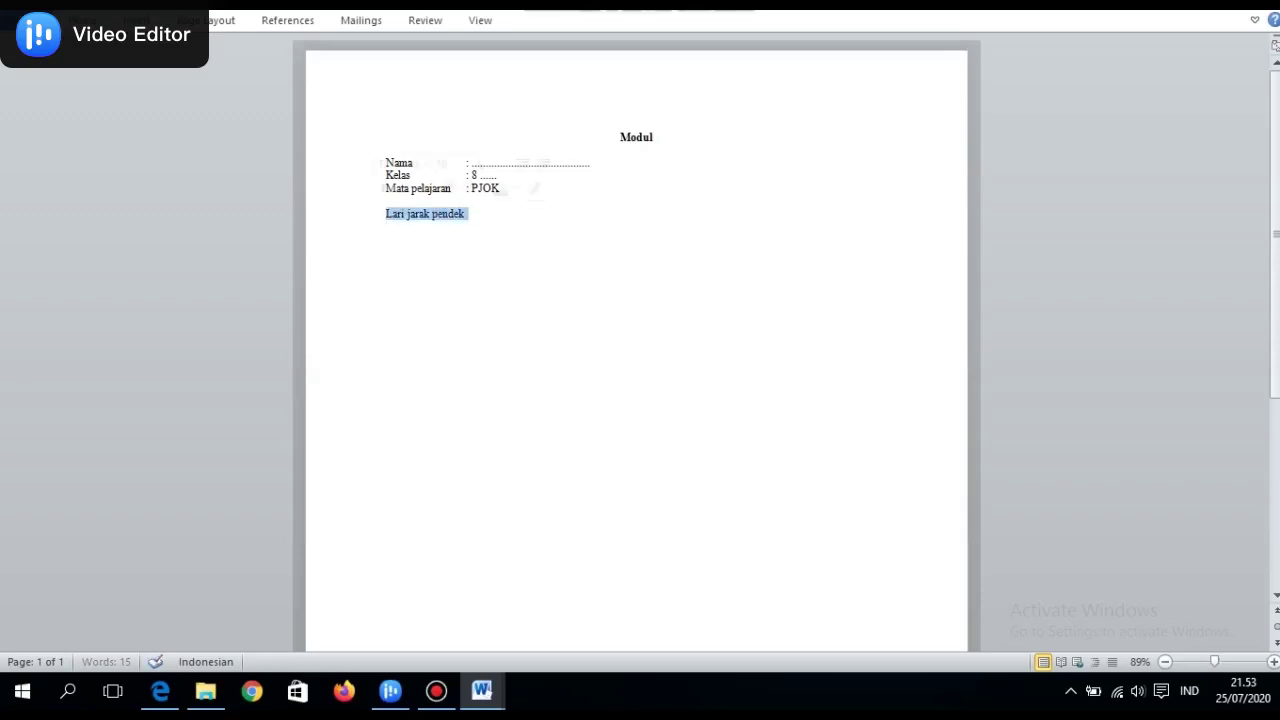
left_click(82, 20)
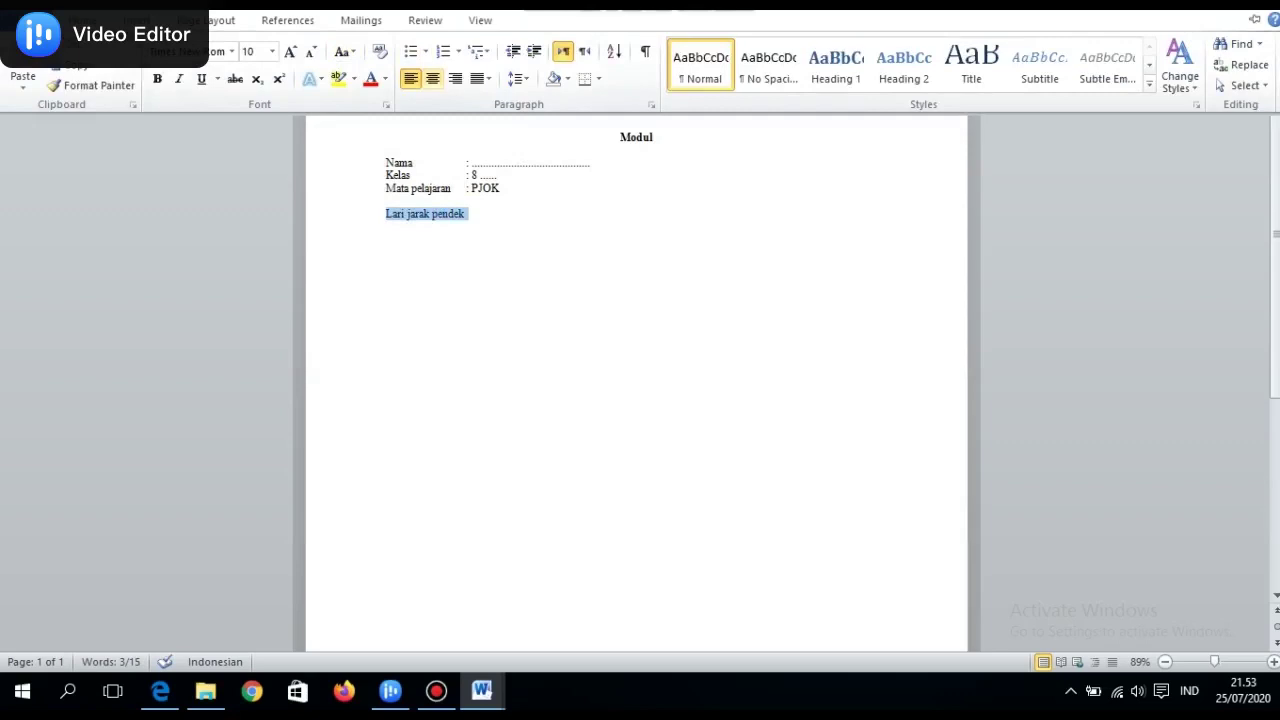
left_click(432, 78)
left_click(82, 20)
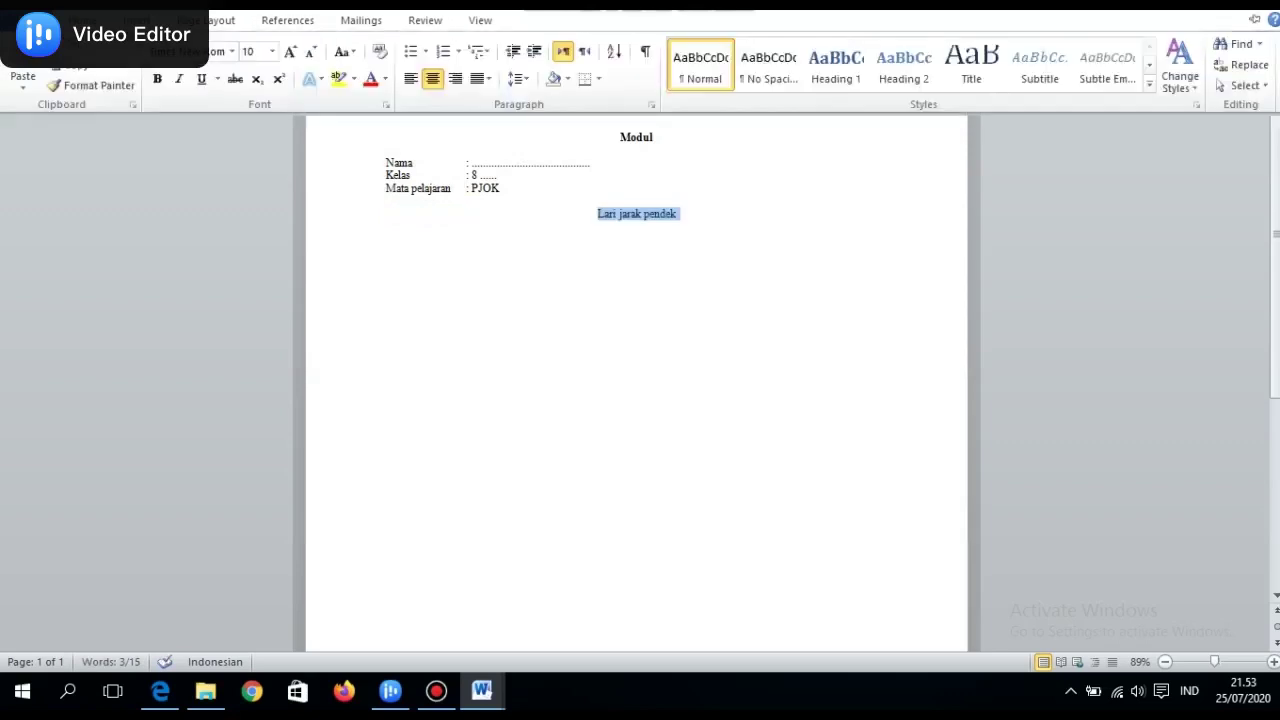
left_click(345, 51)
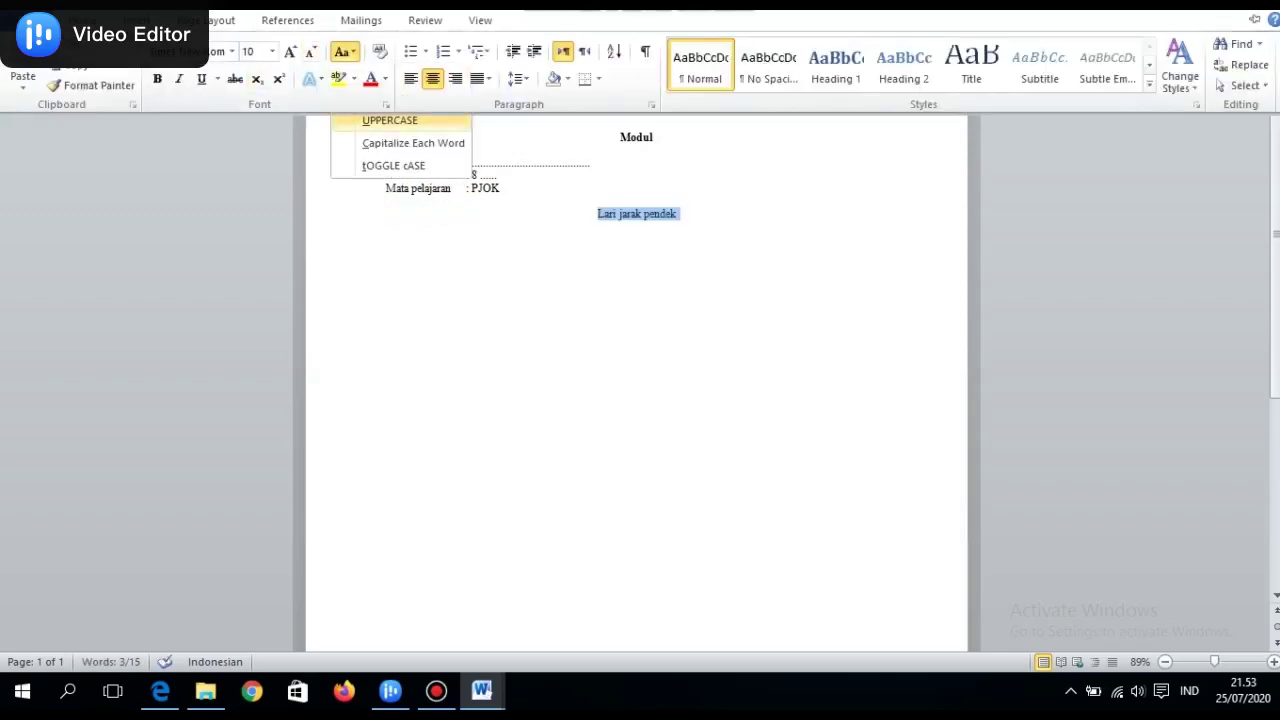
left_click(389, 120)
Convert the title "Modul" to uppercase and make the "LARI JARAK PENDEK" heading bold
left_click_drag(658, 137, 621, 137)
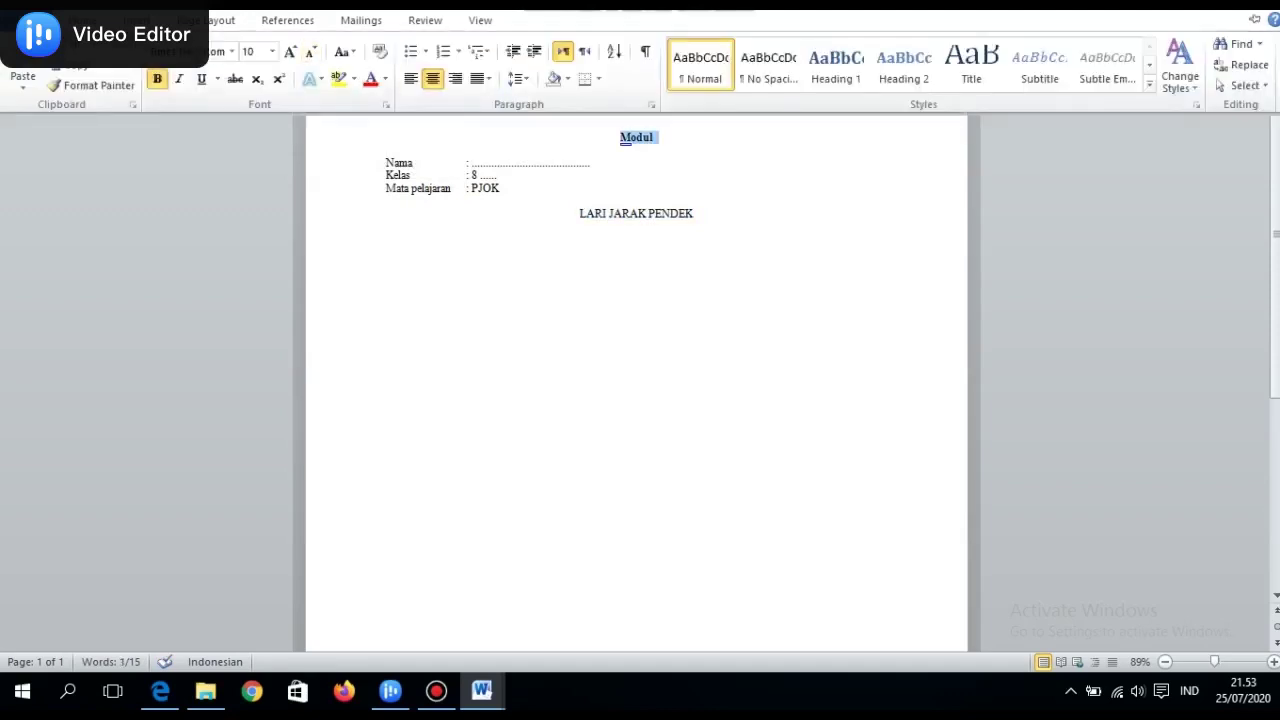
left_click(345, 51)
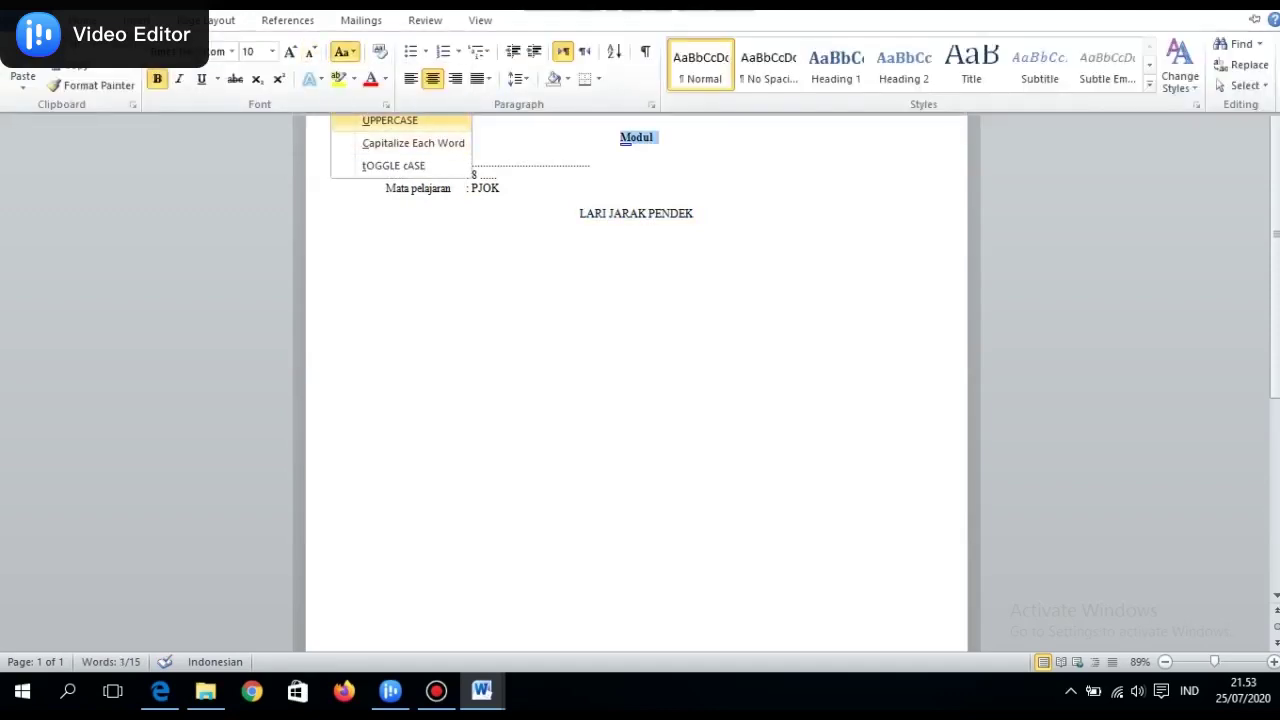
left_click(389, 120)
left_click_drag(696, 213, 580, 213)
key("ctrl+b")
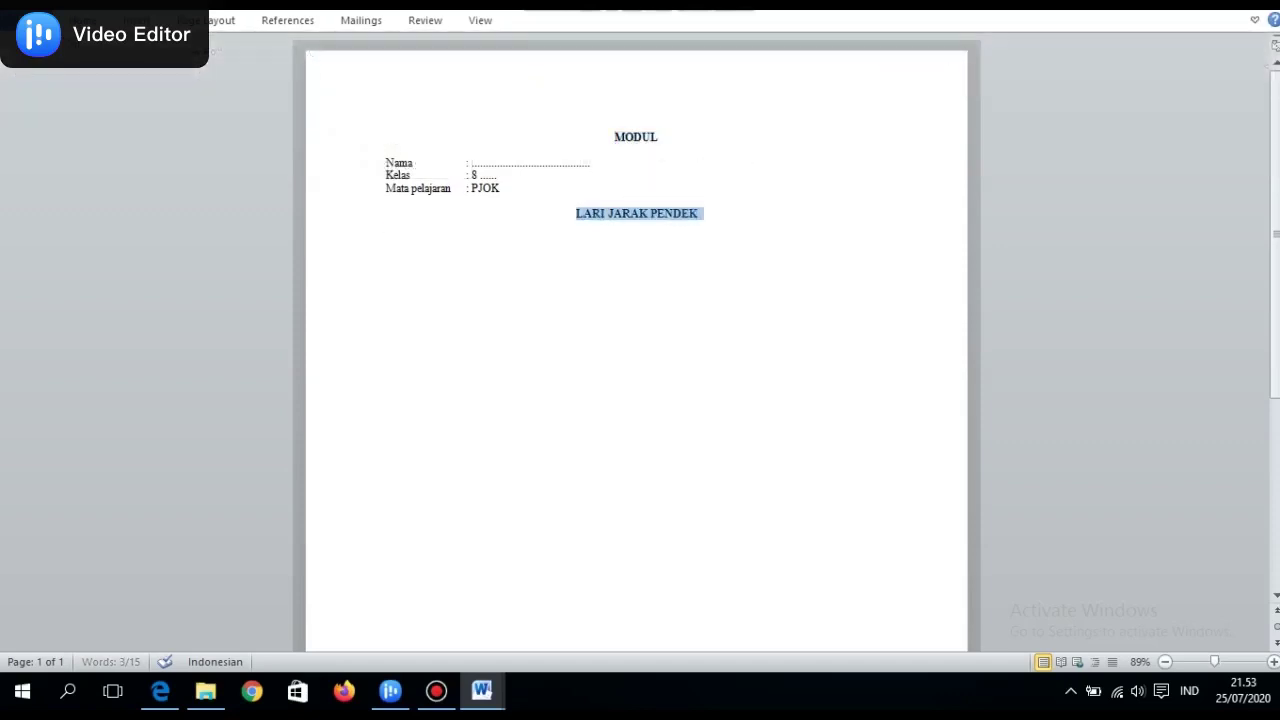
left_click(386, 201)
Add a left-aligned bold label "Tujuan Pembelajaran :" below the "LARI JARAK PENDEK" heading
left_click(700, 213)
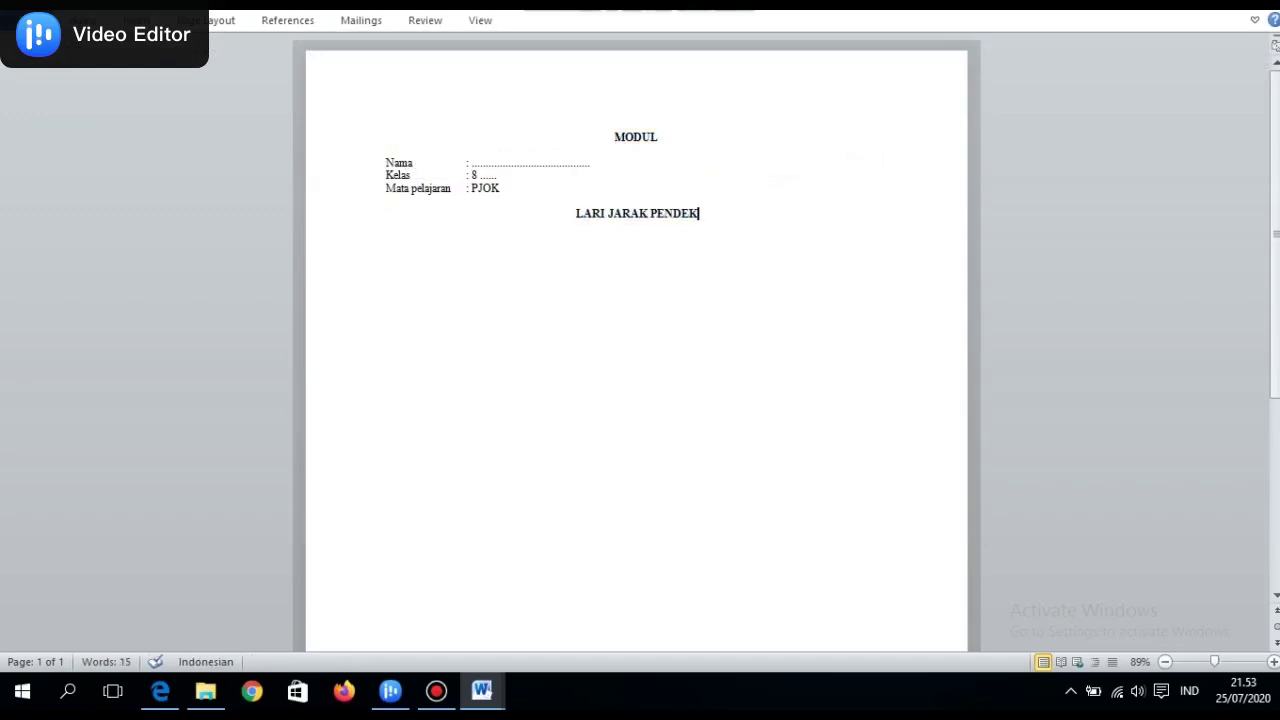
key("Return")
key("ctrl+l")
type("tuuan")
key("BackSpace")
key("BackSpace")
key("BackSpace")
key("BackSpace")
type("juan Pemb")
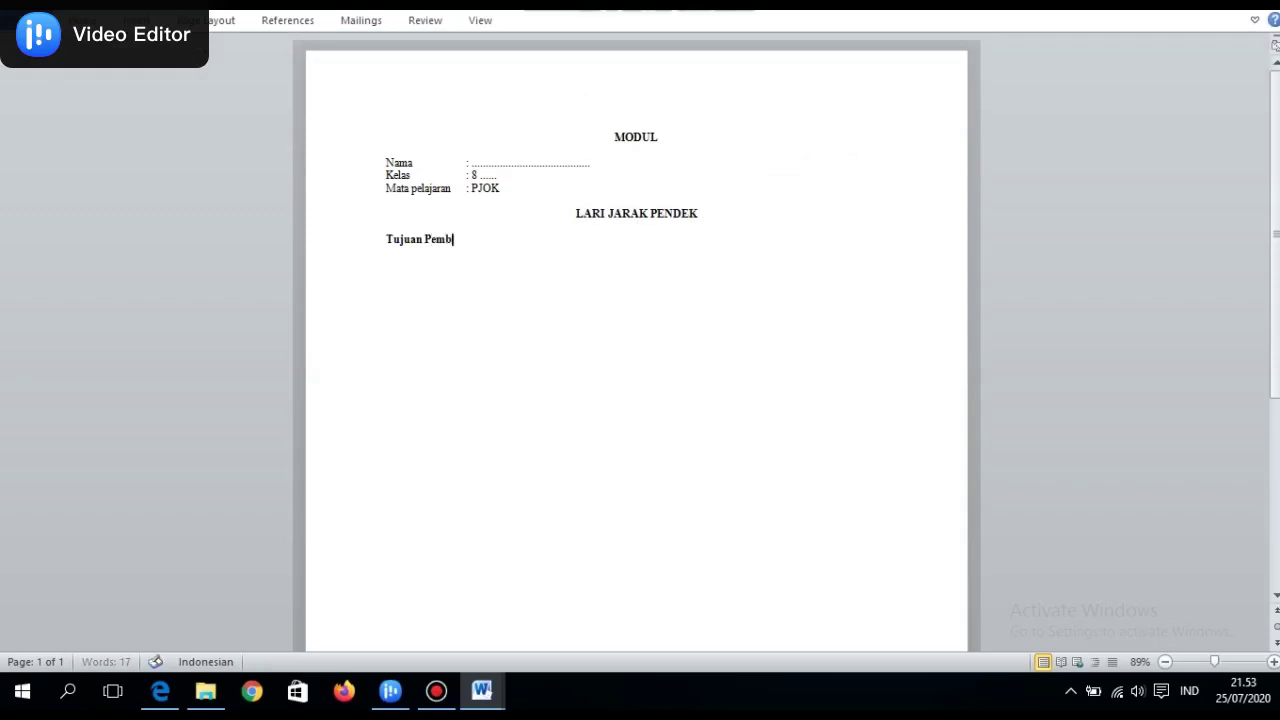
type("elajaran :")
Copy the learning objective paragraph under TUJUAN PEMBELAJARAN in the RPP document and paste it after "Tujuan Pembelajaran :" in the module
mouse_move(481, 690)
left_click(686, 614)
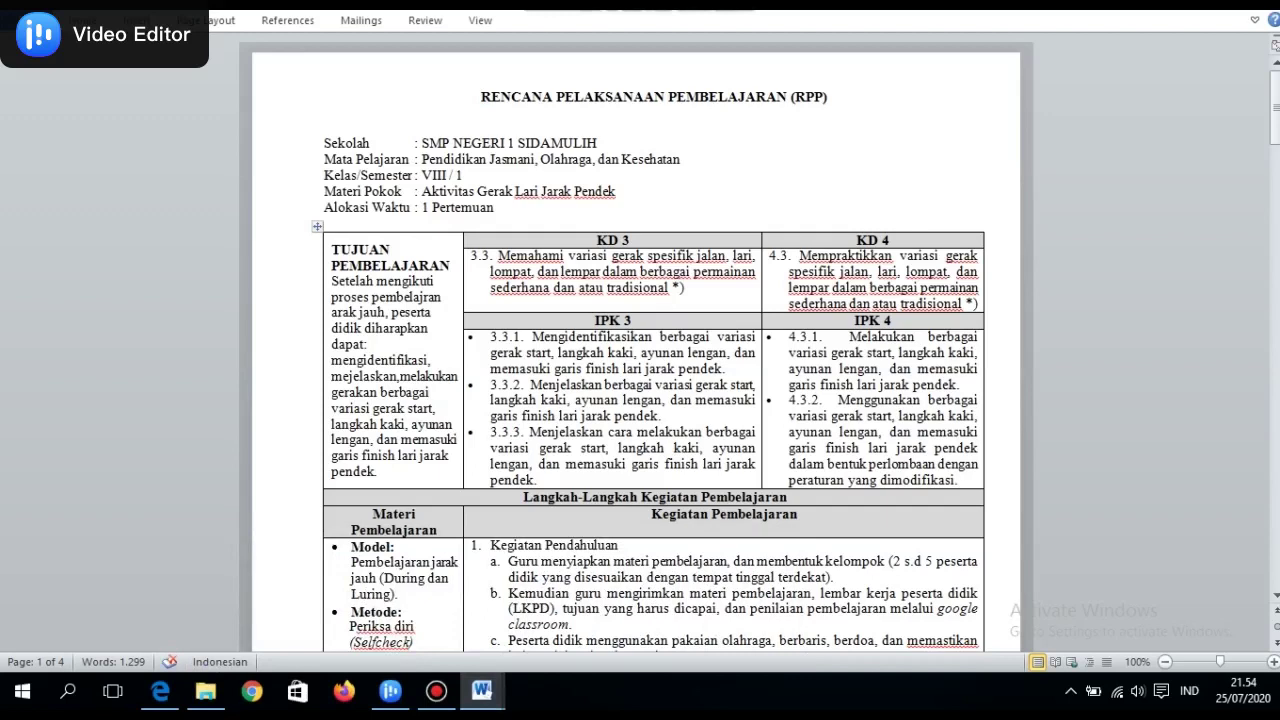
left_click_drag(377, 472, 331, 281)
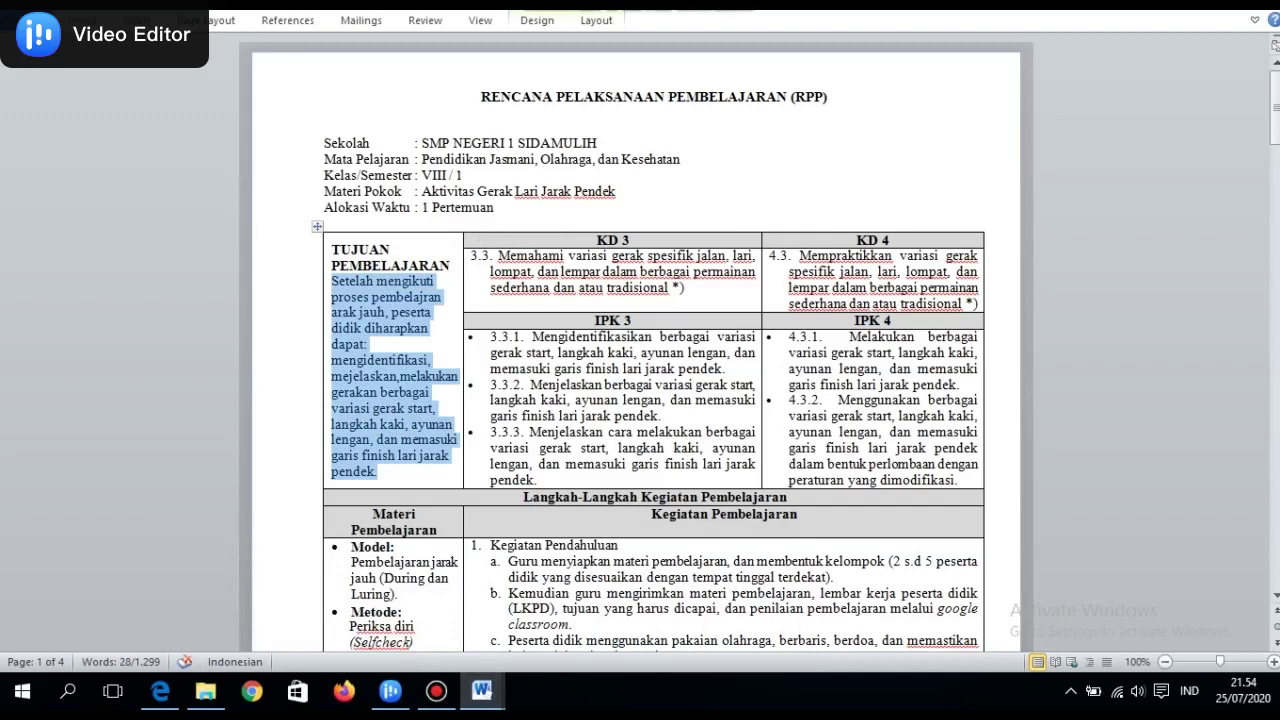
left_click(481, 690)
left_click(300, 610)
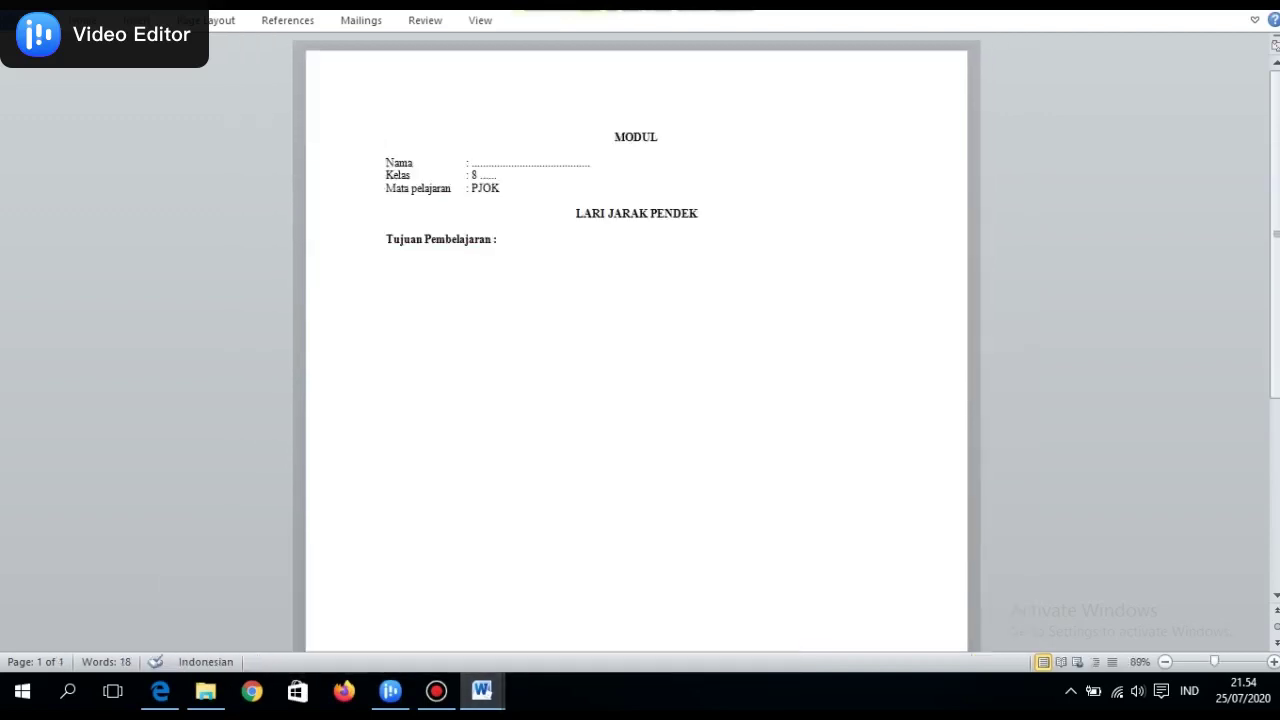
type("Setelah mengikuti proses pembelajran arak jauh, peserta didik diharapkan dapat: mengidentifikasi, mejelaskan,melakukan gerakan berbagai variasi gerak start, langkah kaki, ayunan lengan, dan memasuki garis finish lari jarak pendek.")
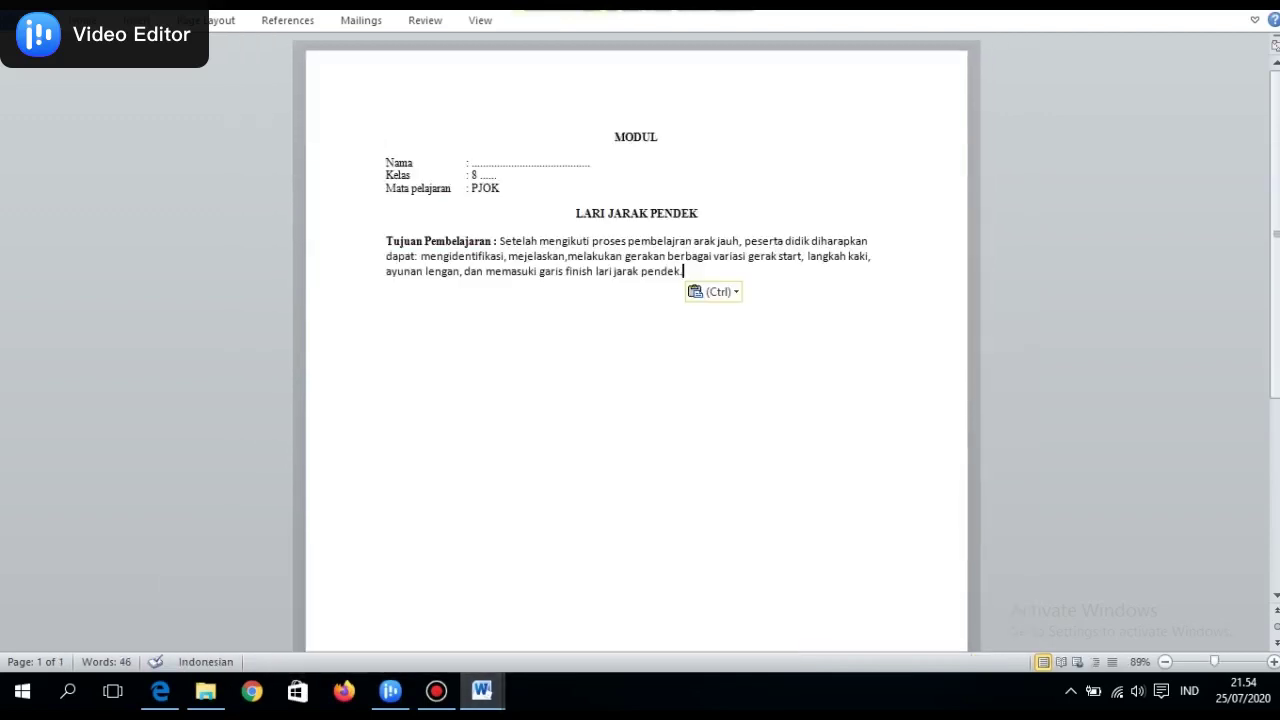
Set the pasted objective text to Times New Roman size 10 and start new lines below it
left_click_drag(682, 271, 500, 241)
left_click(80, 20)
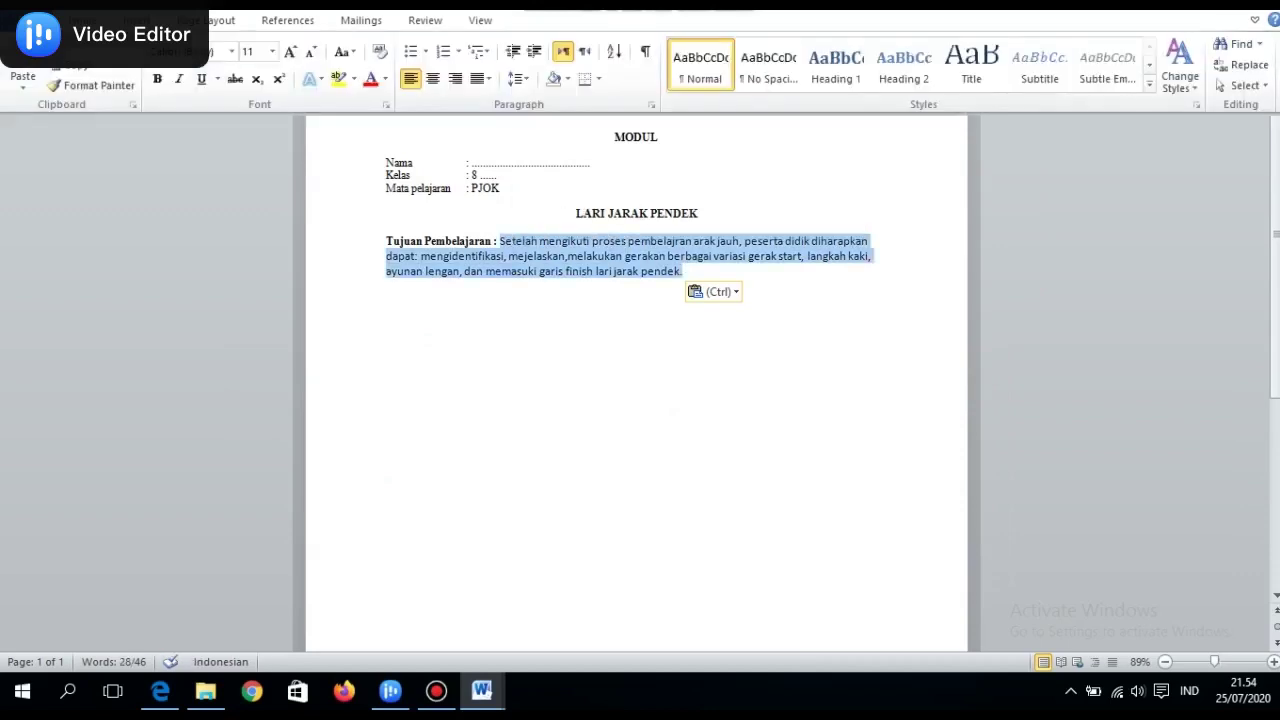
left_click(231, 51)
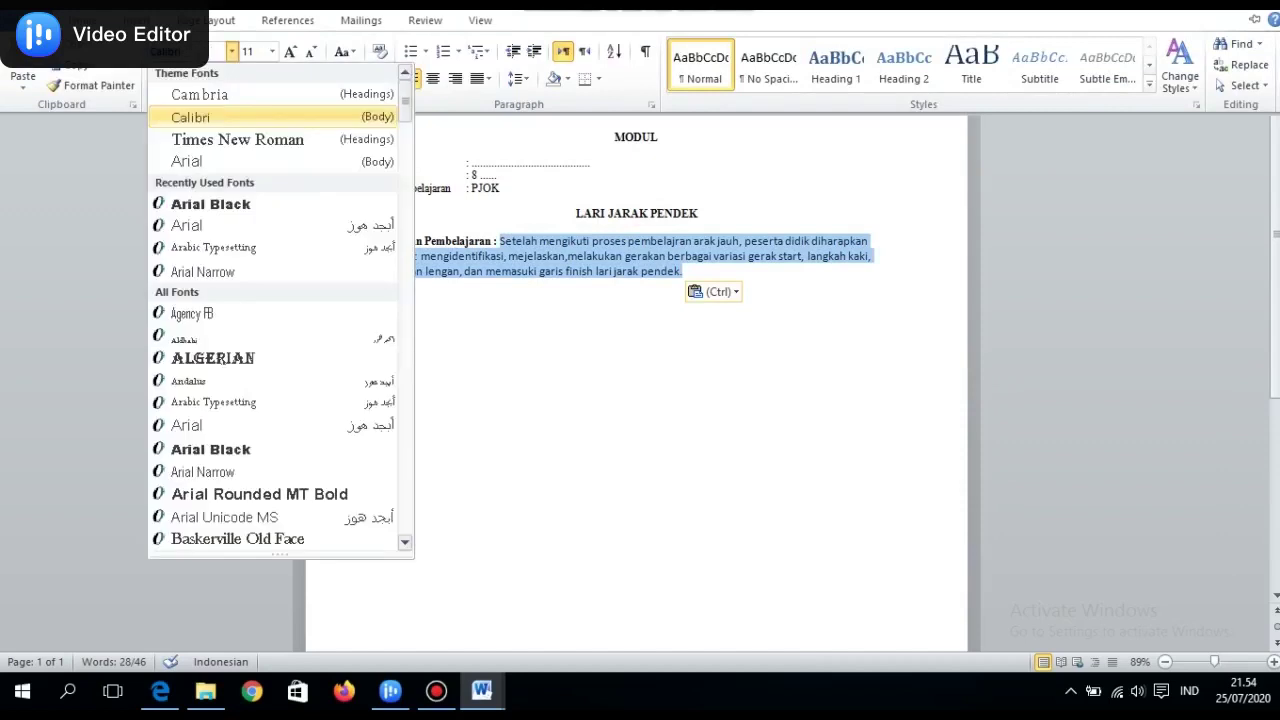
left_click(200, 134)
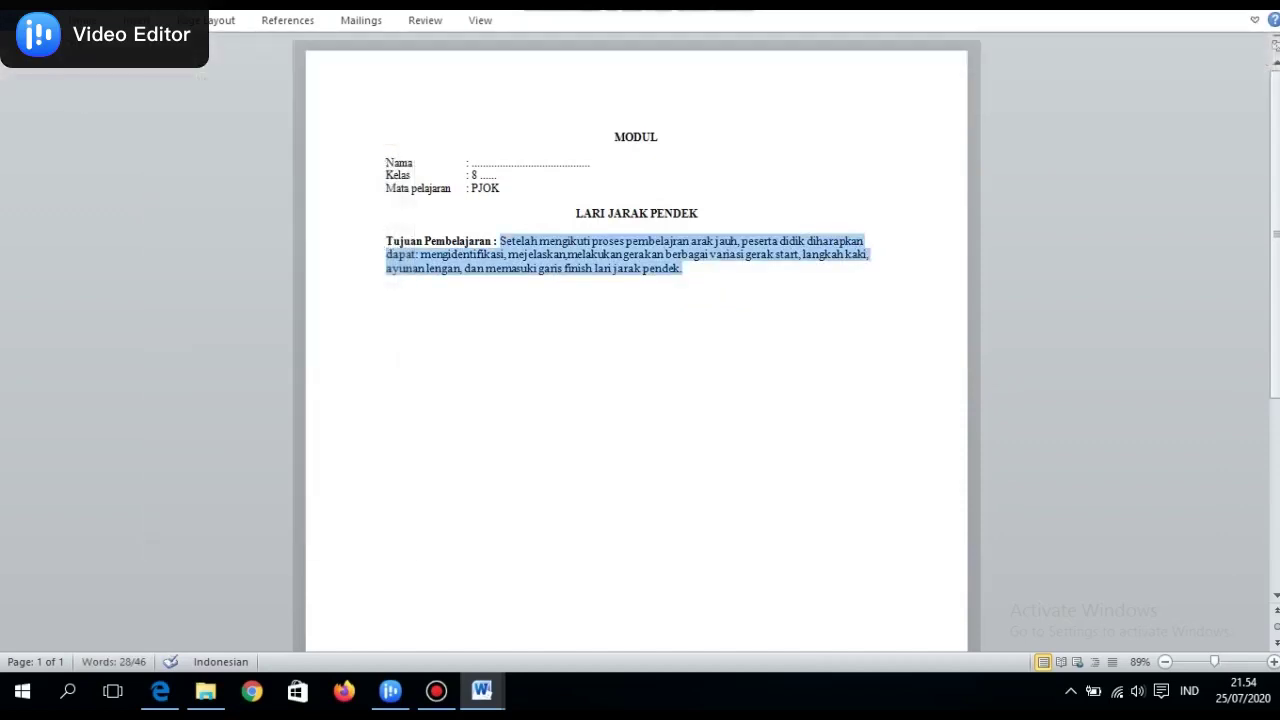
left_click(80, 20)
left_click(312, 52)
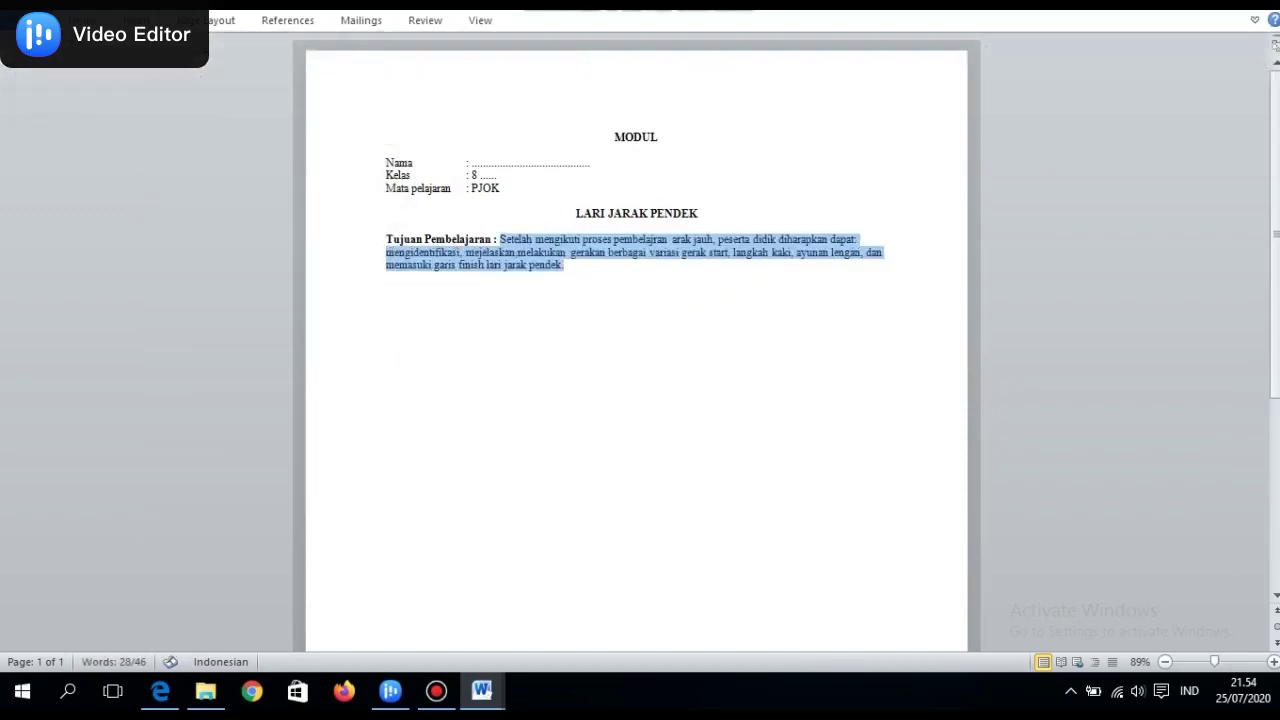
left_click(565, 265)
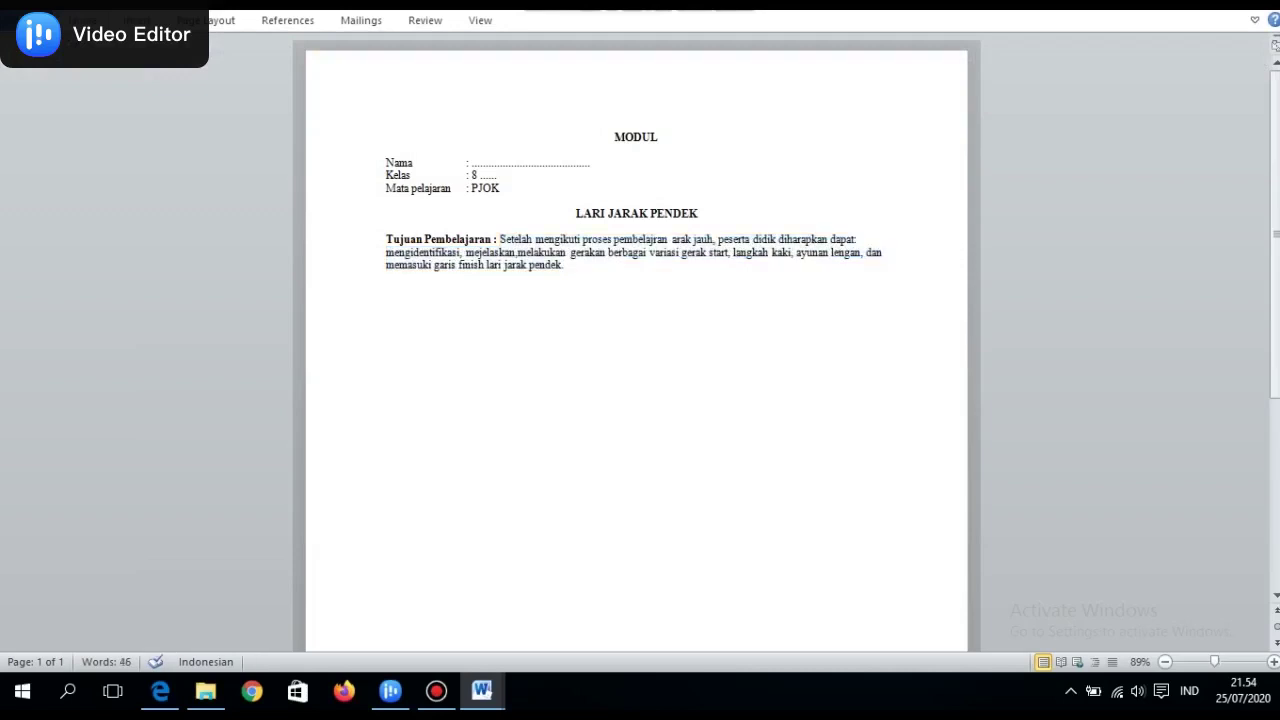
key("Return")
key("Return")
Switch to the student book PDF and look through the chapter on short-distance running, back to its opening section "Gerak Spesifik Lari Jarak Pendek"
left_click(160, 690)
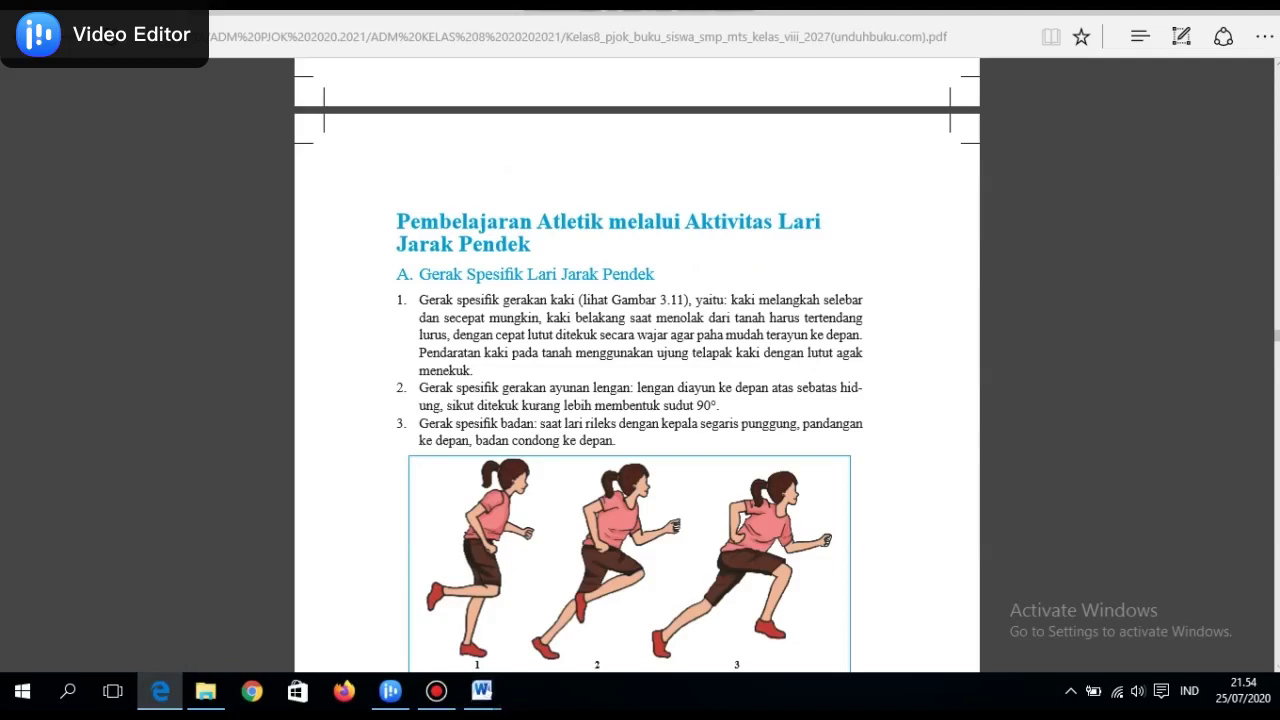
mouse_move(1277, 336)
left_mouse_down()
mouse_move(1277, 360)
mouse_move(1277, 346)
left_mouse_up()
scroll(637, 380, "up", 15)
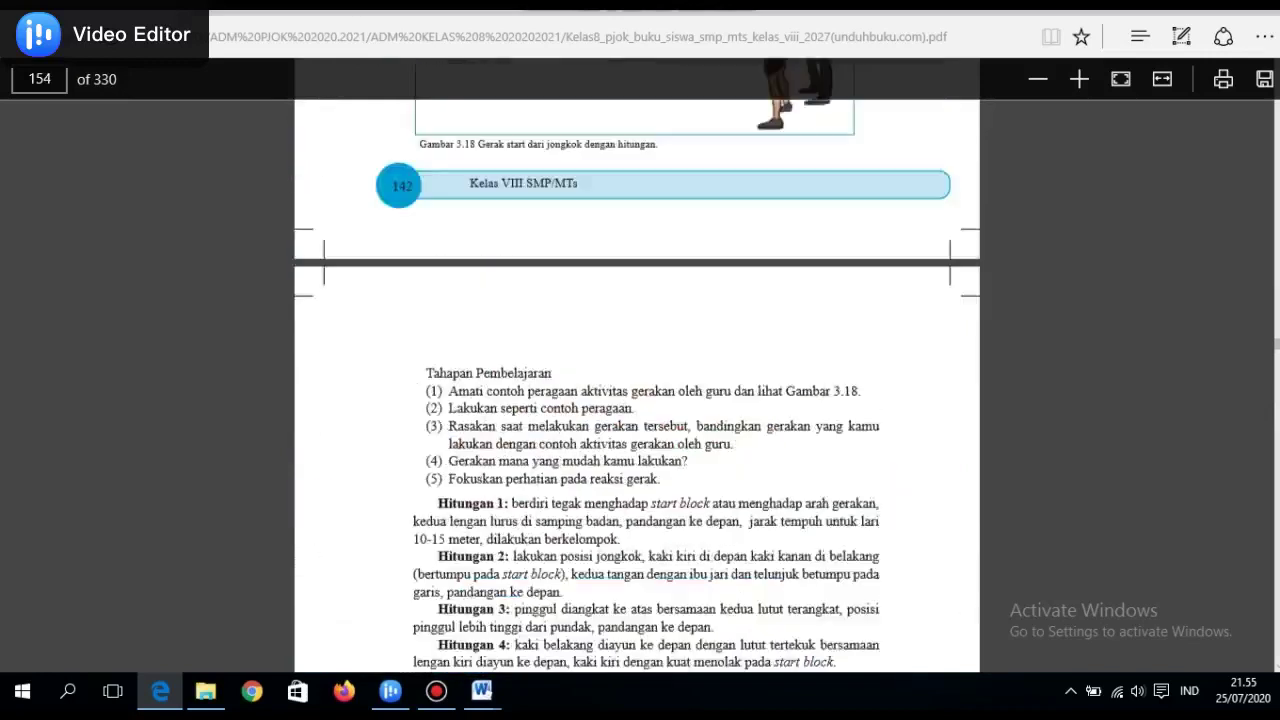
scroll(637, 380, "up", 12)
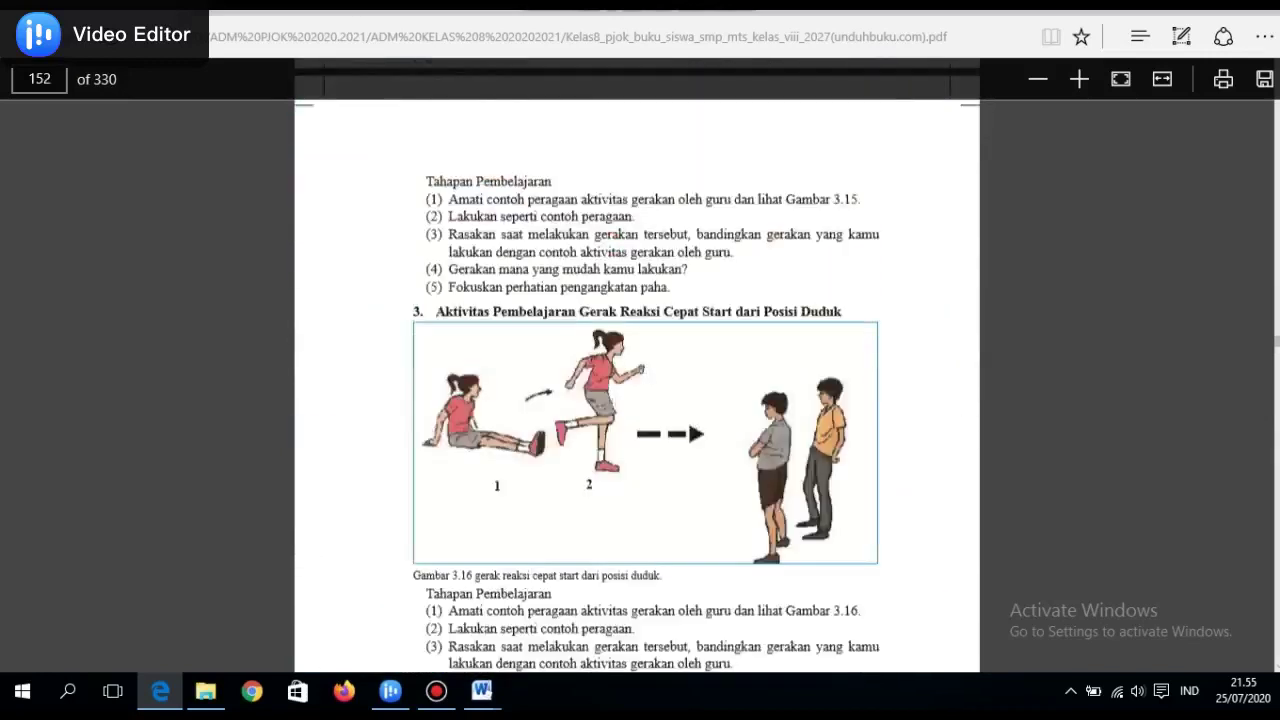
scroll(637, 380, "up", 10)
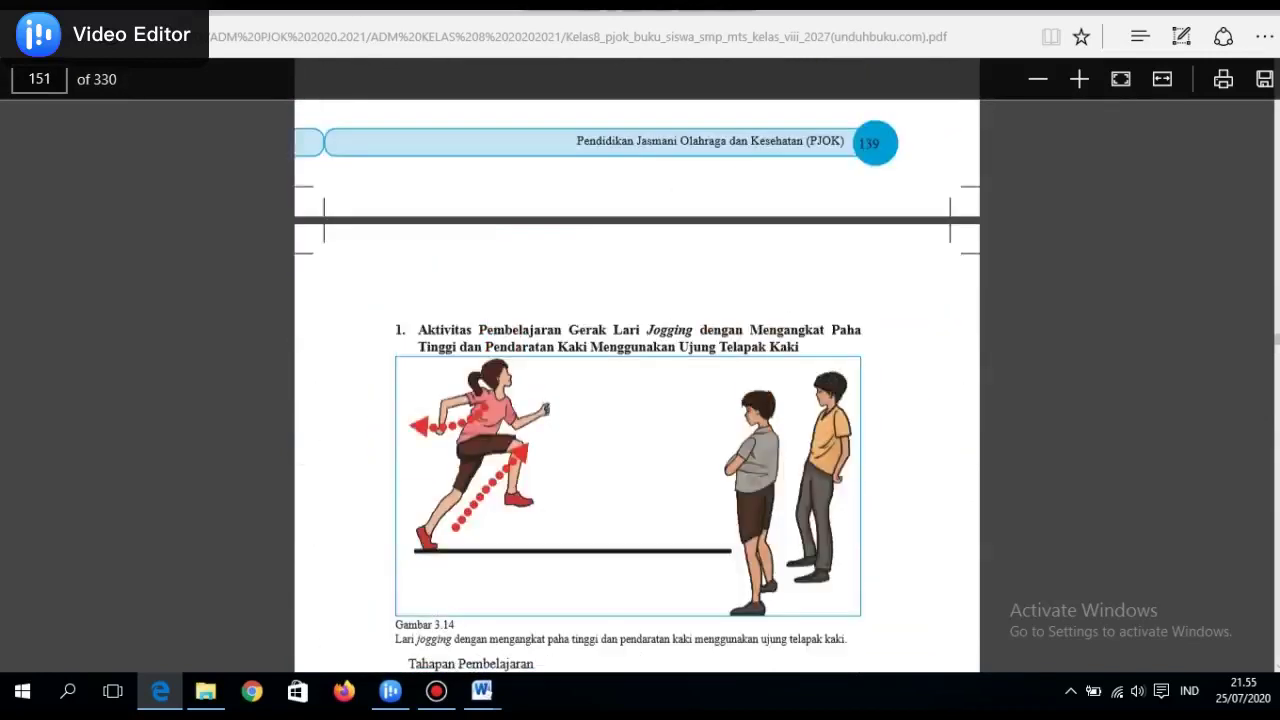
scroll(637, 380, "up", 5)
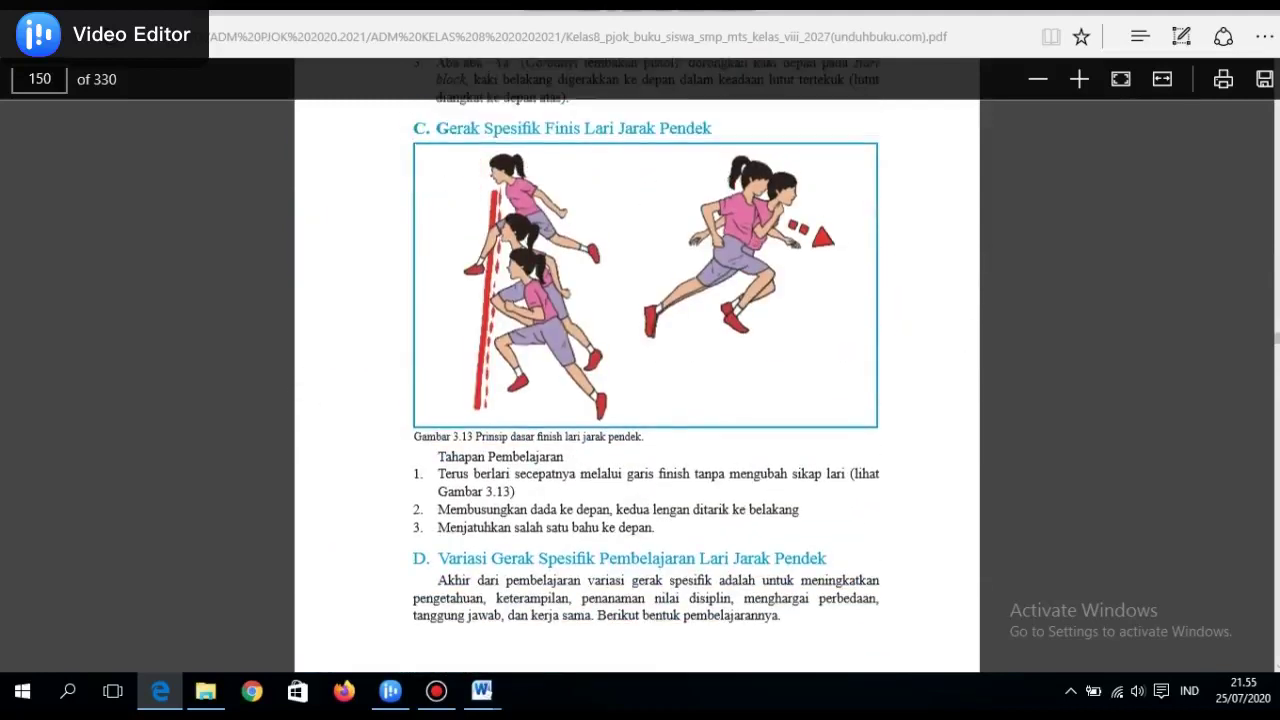
scroll(637, 380, "up", 10)
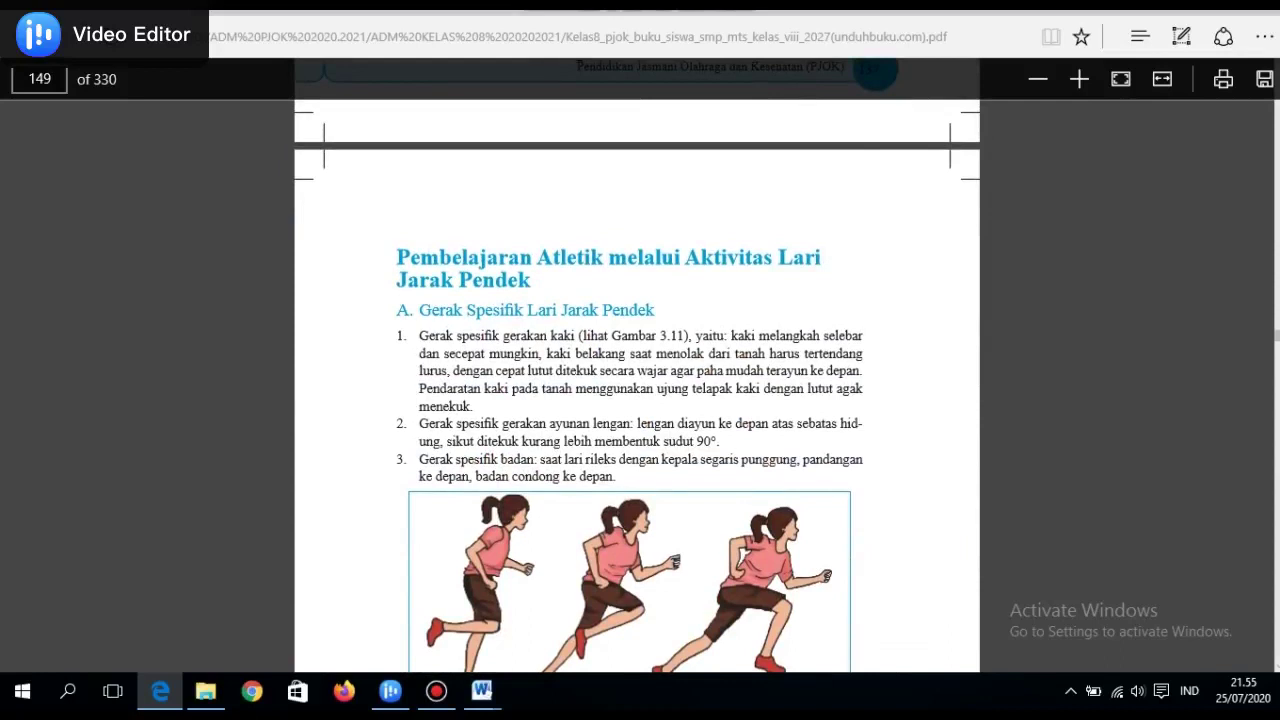
Copy the introductory paragraph and the "Ada 3 teknik" line from the MODUL 2 document and paste them below the learning objective in the new module
mouse_move(481, 690)
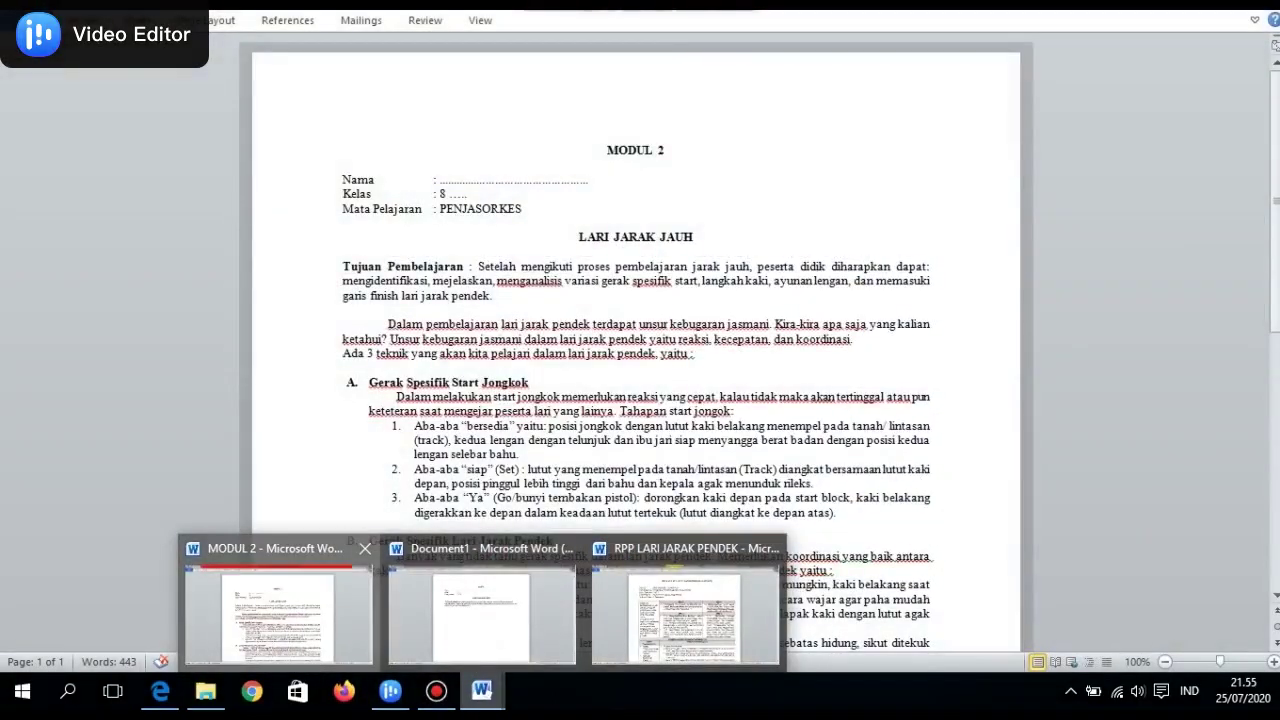
left_click(278, 610)
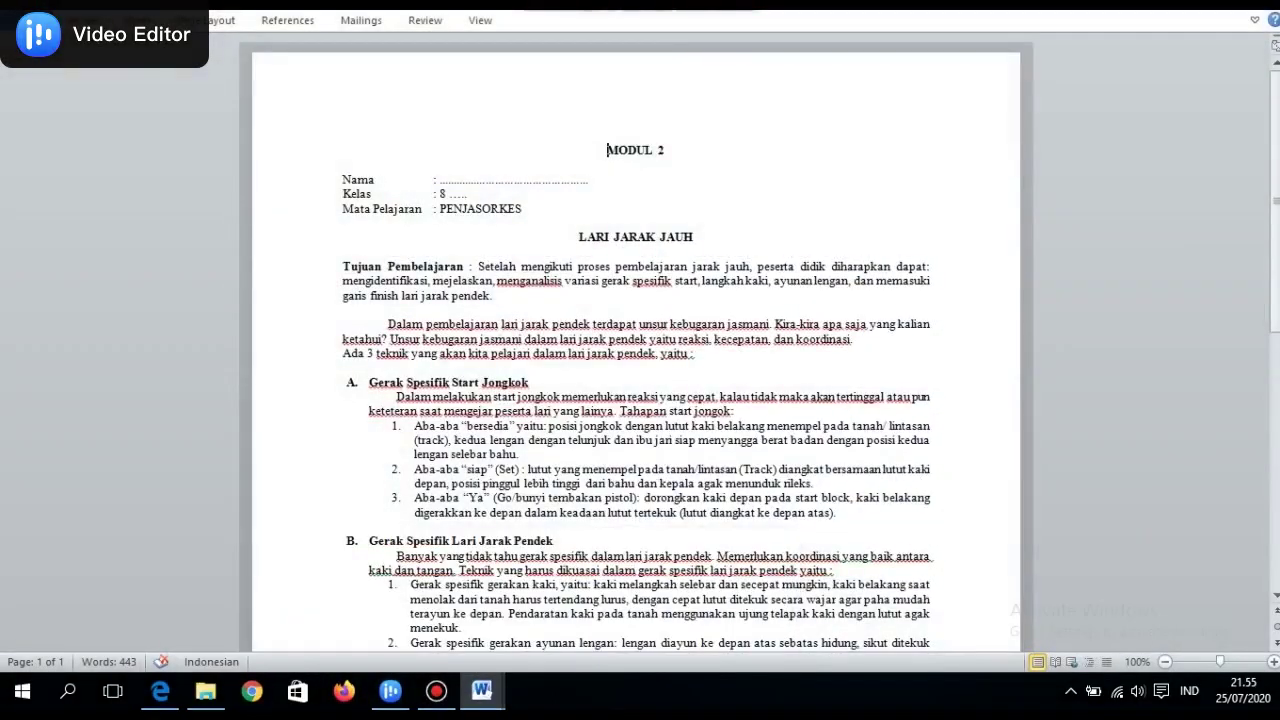
left_click_drag(694, 353, 388, 324)
key("ctrl+c")
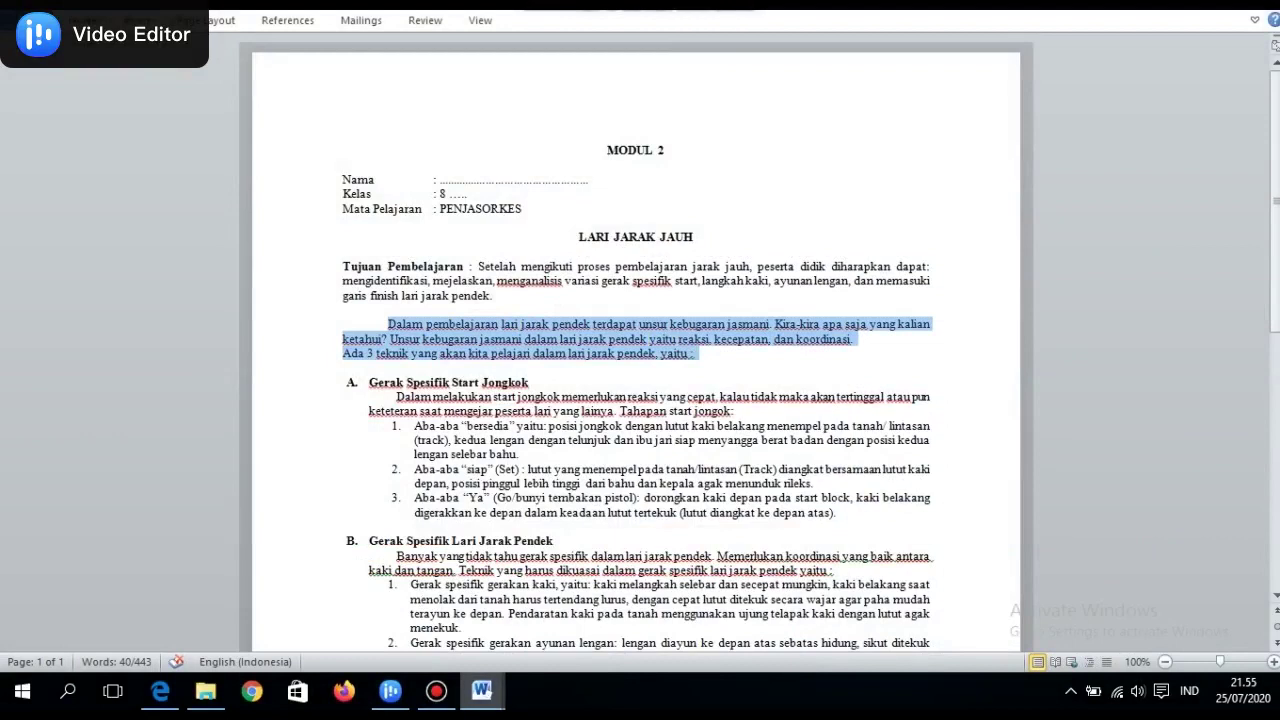
left_click(482, 690)
left_click(482, 605)
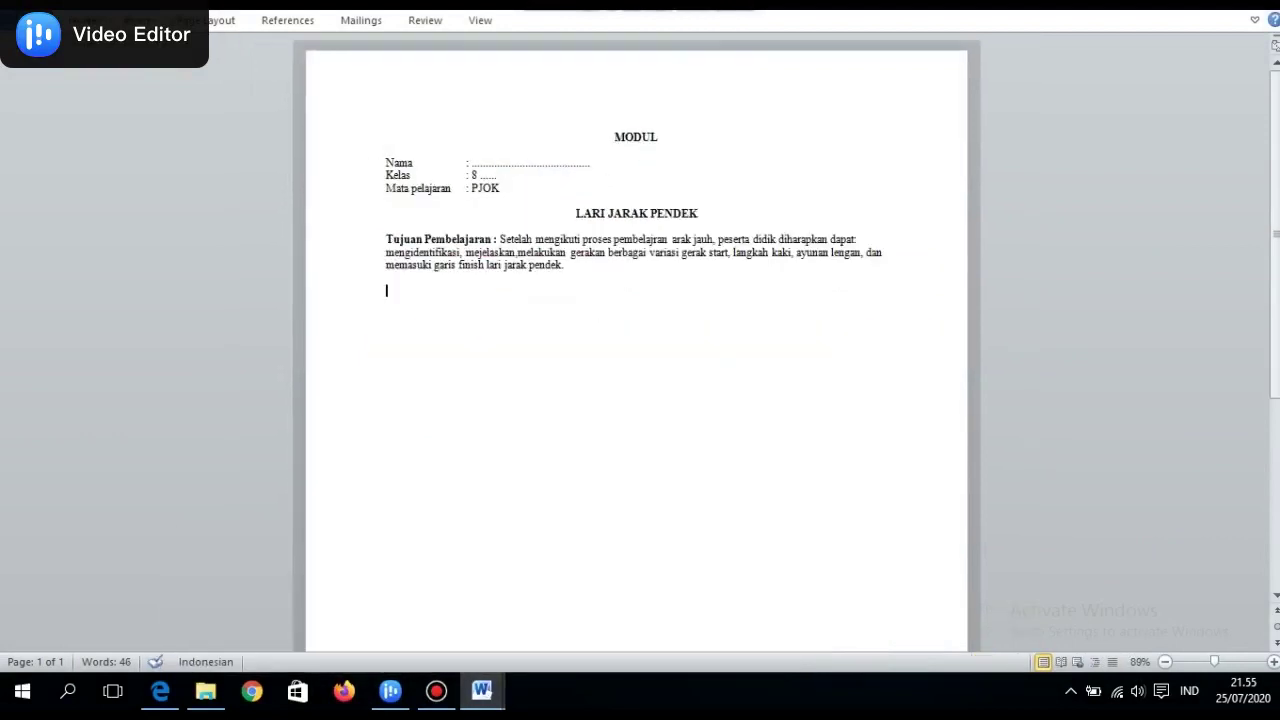
key("ctrl+v")
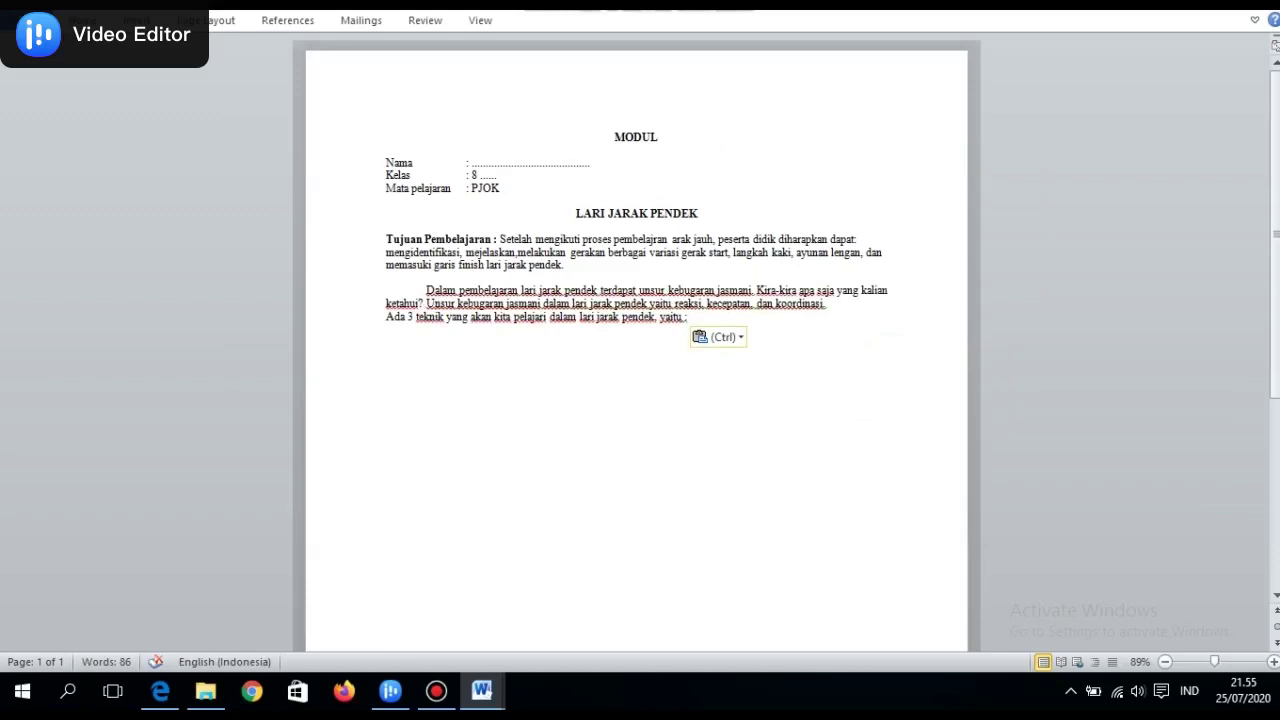
Copy sections A to C, from "Gerak Spesifik Start Jongkok" through the finish techniques, from MODUL 2 and paste them below the introduction
left_click_drag(649, 303, 825, 303)
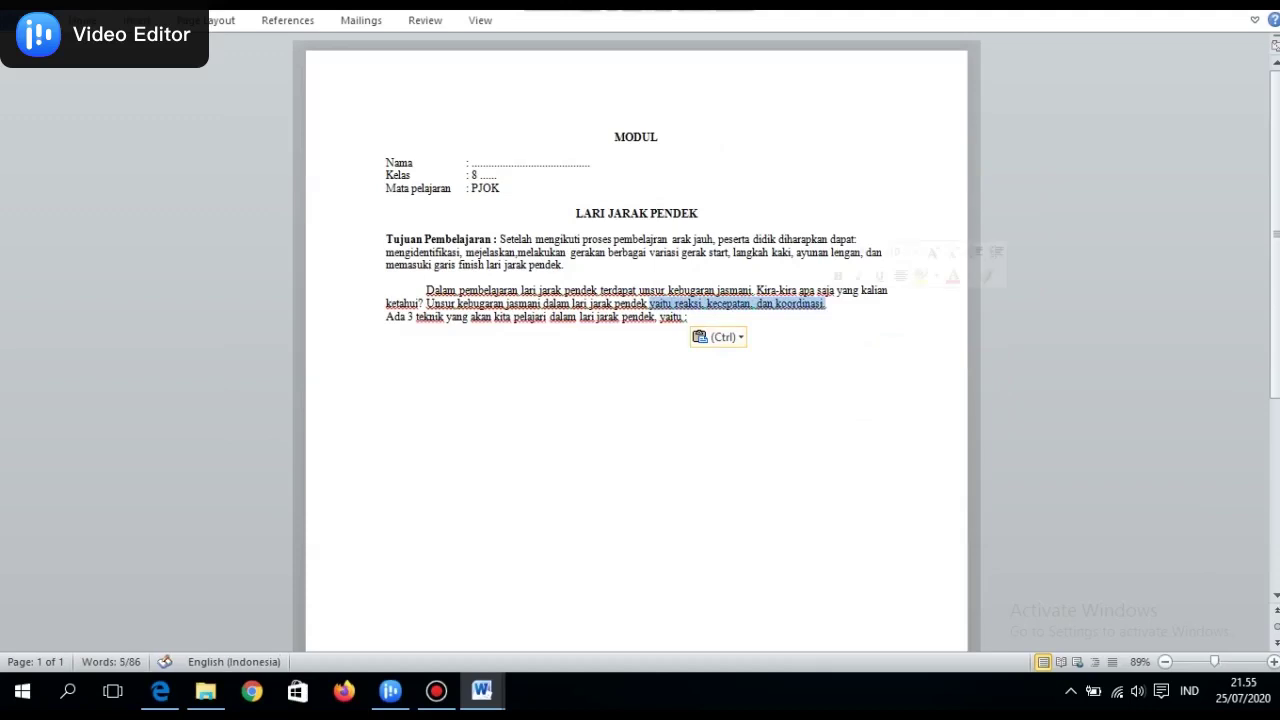
left_click(387, 354)
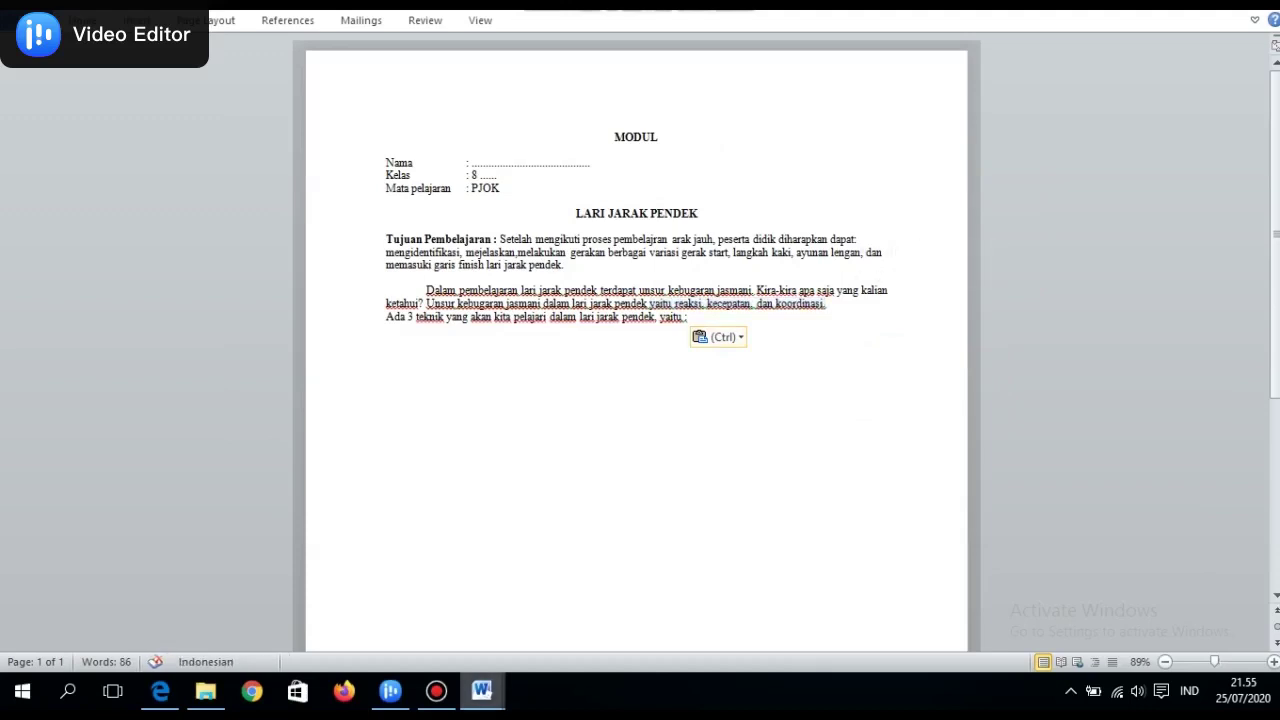
mouse_move(482, 691)
left_click(280, 630)
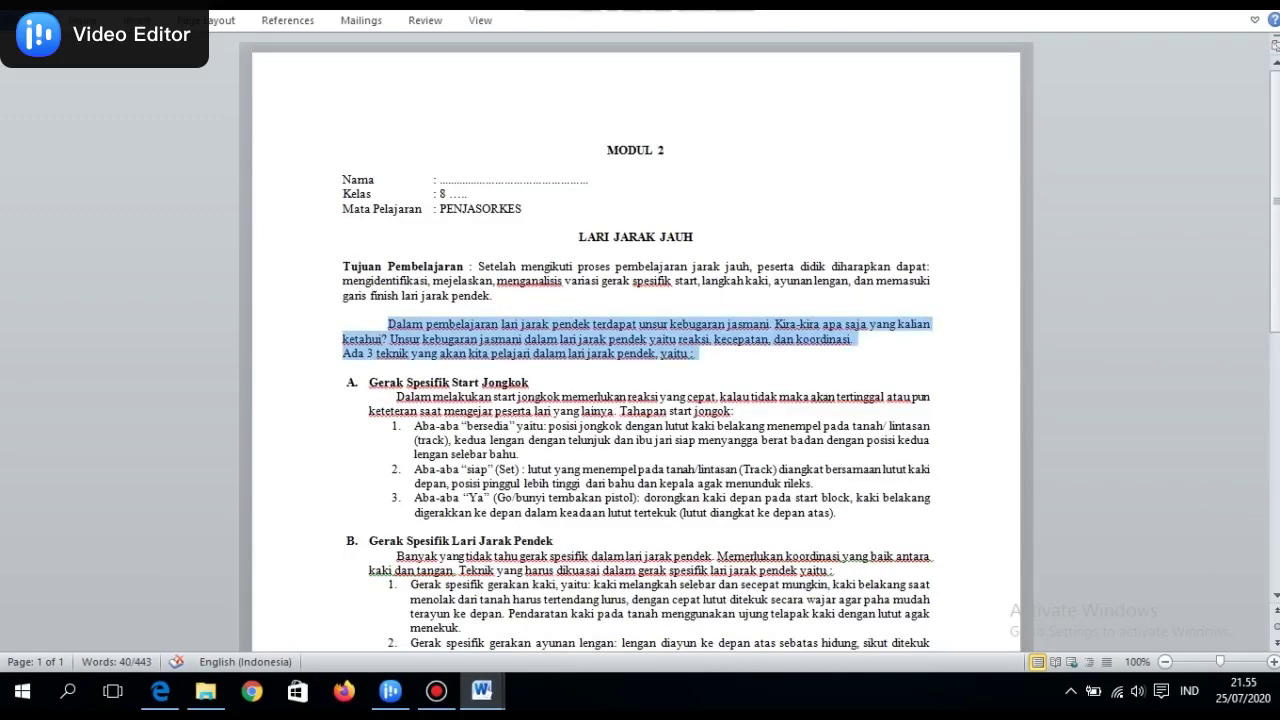
left_click_drag(369, 382, 628, 562)
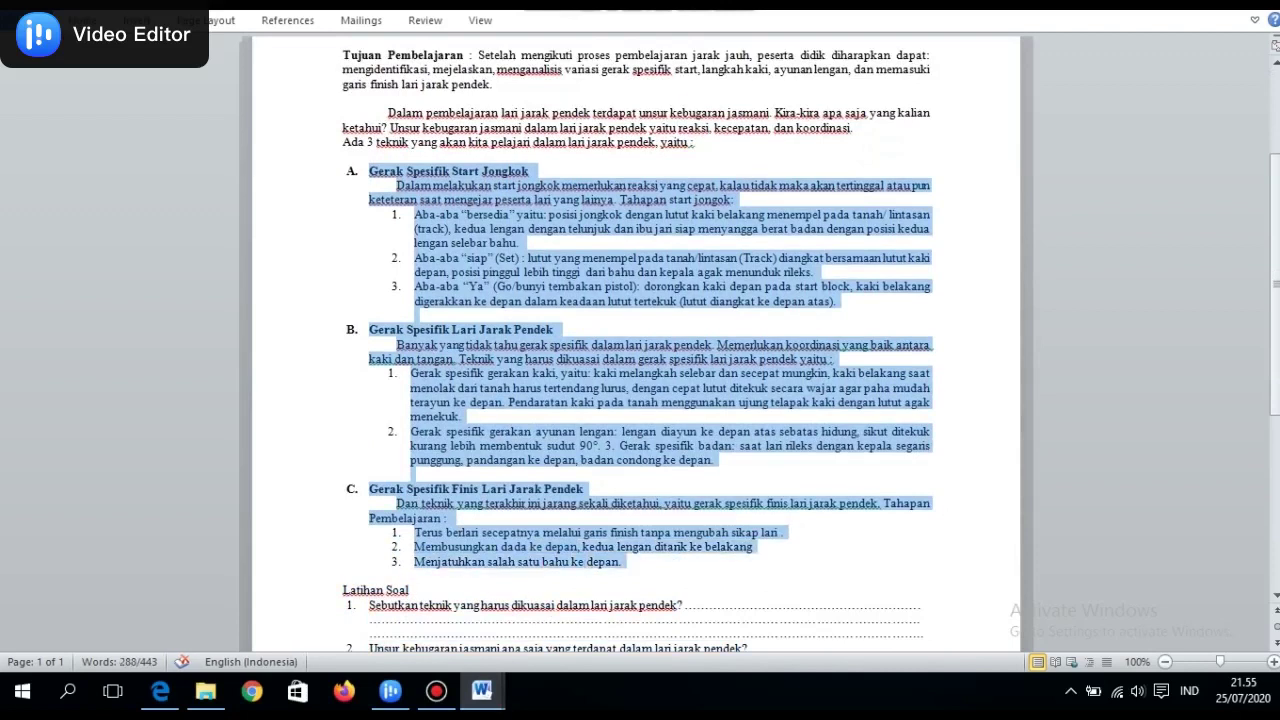
left_click(482, 690)
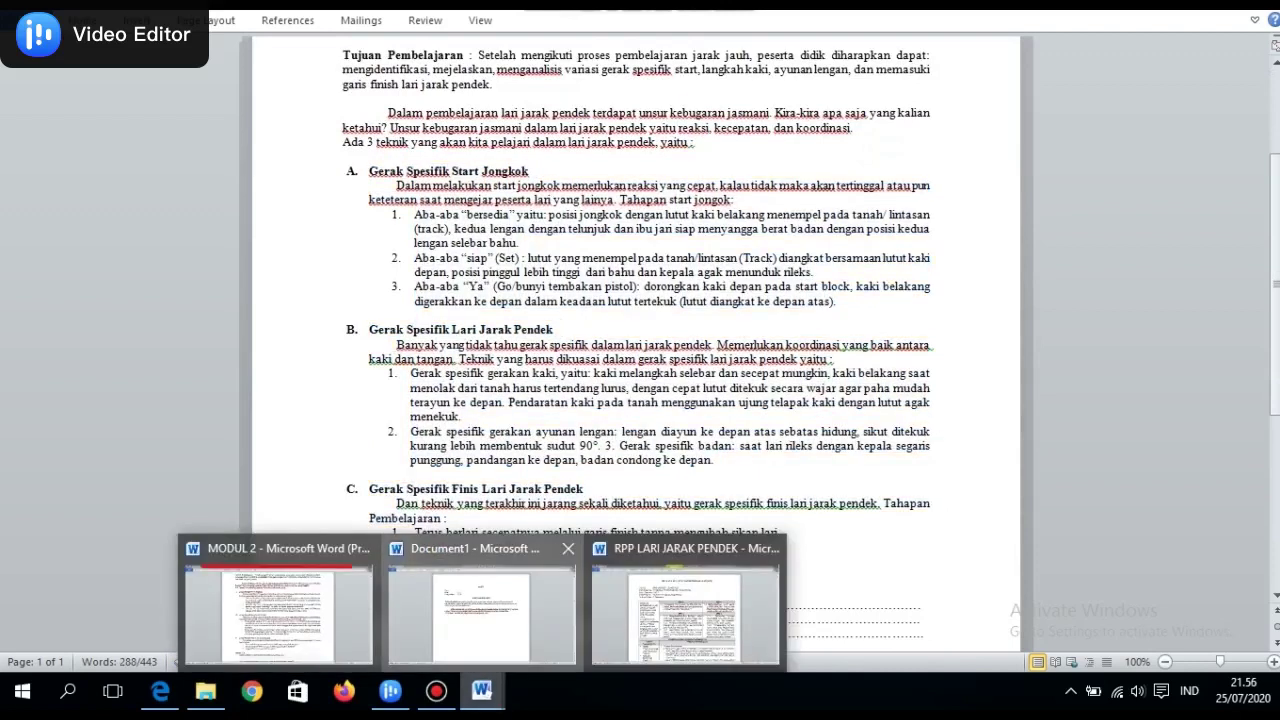
left_click(497, 630)
key("ctrl+v")
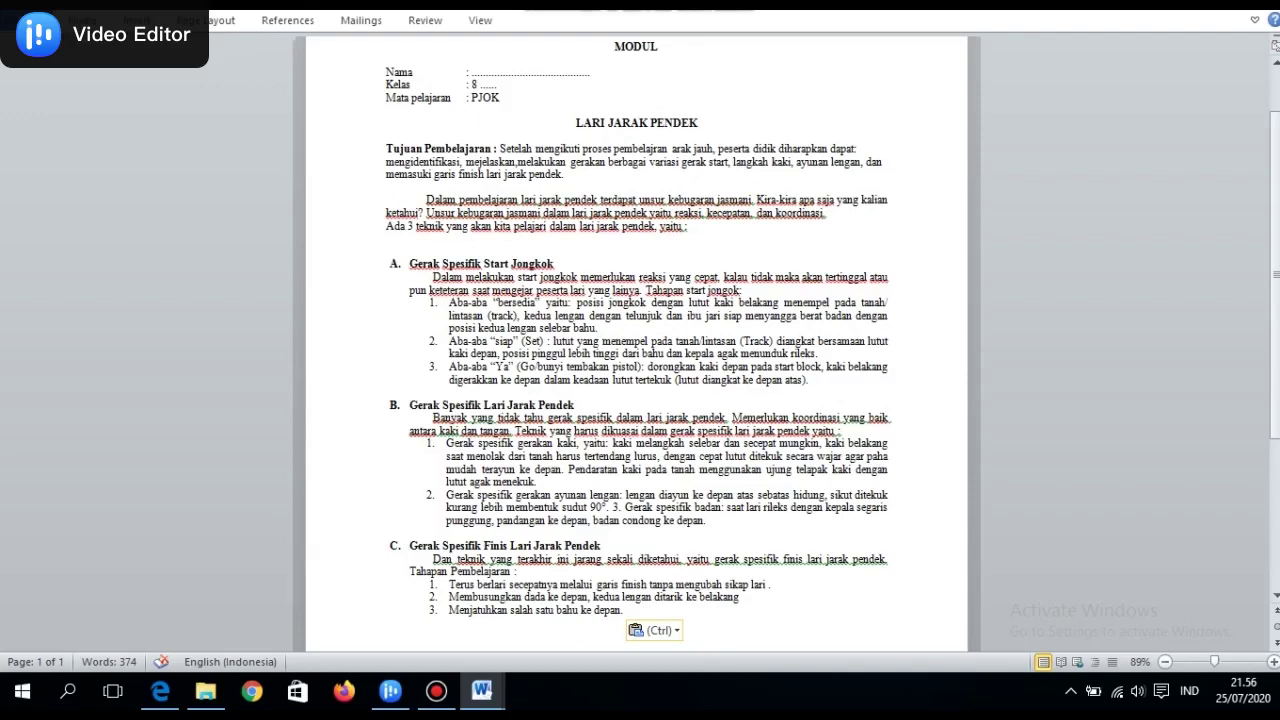
Copy the "Latihan Soal" questions and the "Lembar Kerja Siswa" box from MODUL 2 and paste them after section C in the new module
scroll(636, 340, "down", 3)
scroll(636, 340, "up", 5)
scroll(636, 340, "down", 5)
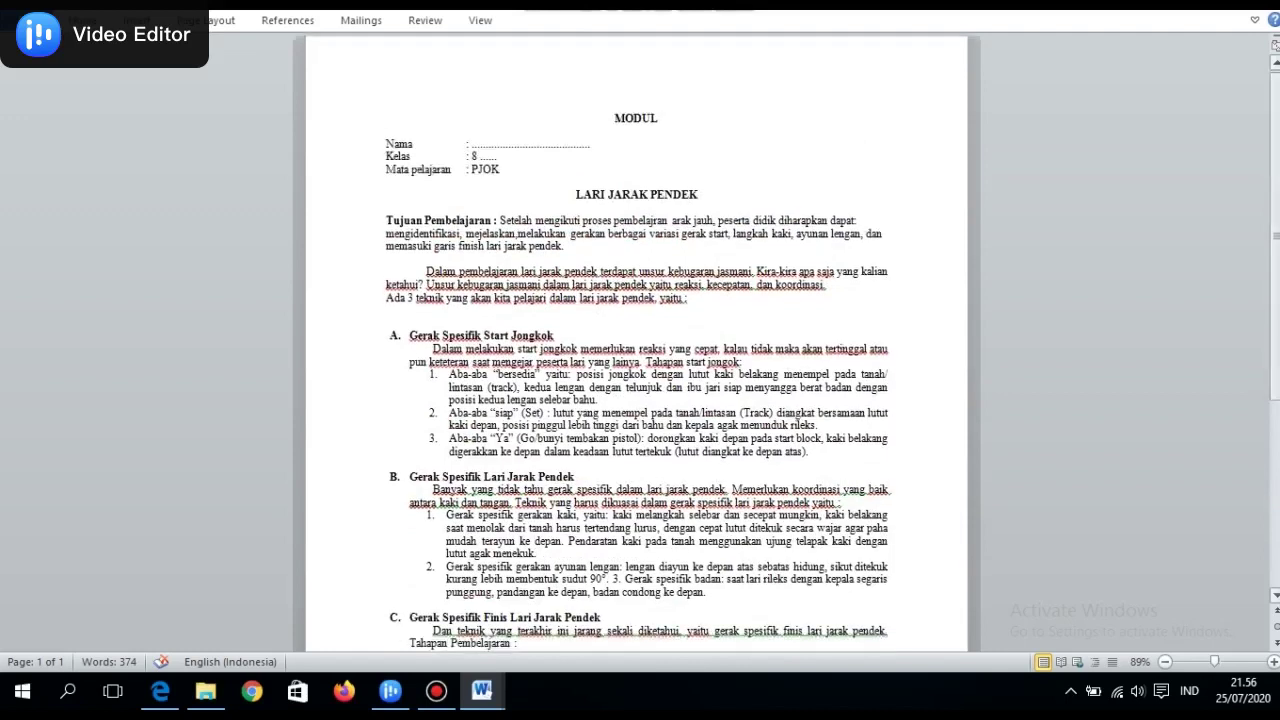
scroll(636, 340, "up", 5)
scroll(636, 340, "down", 2)
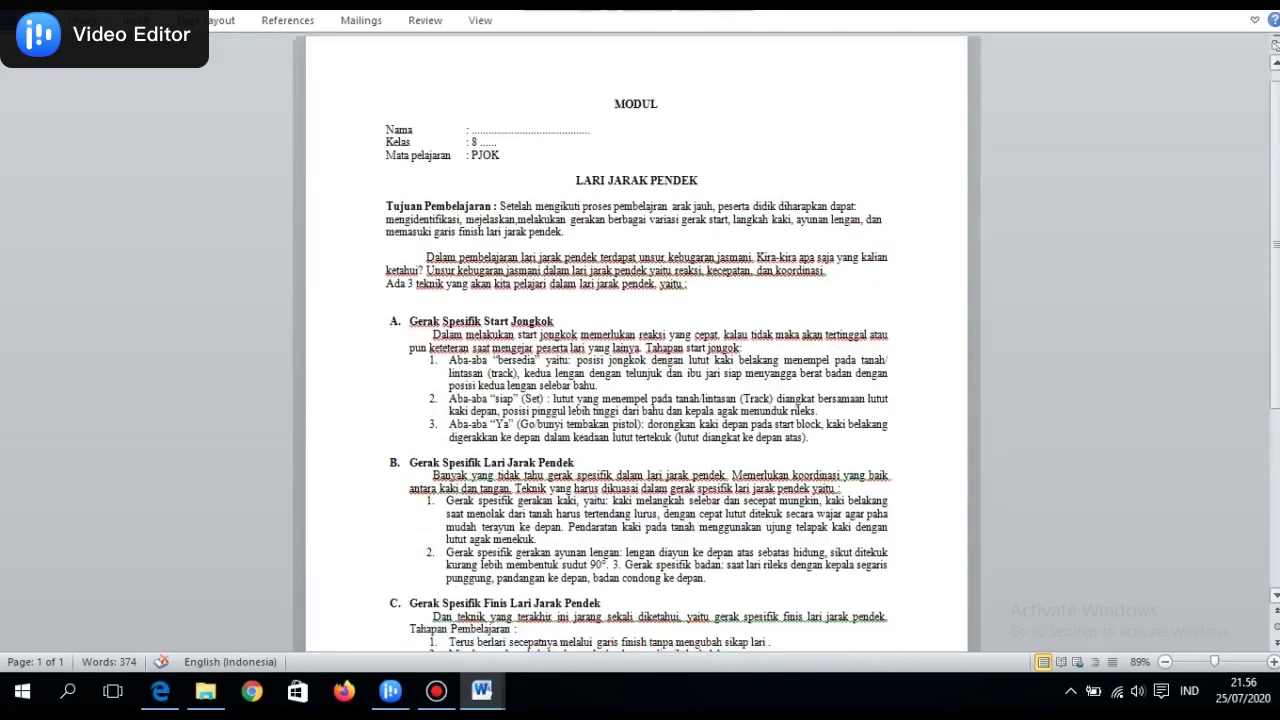
mouse_move(482, 691)
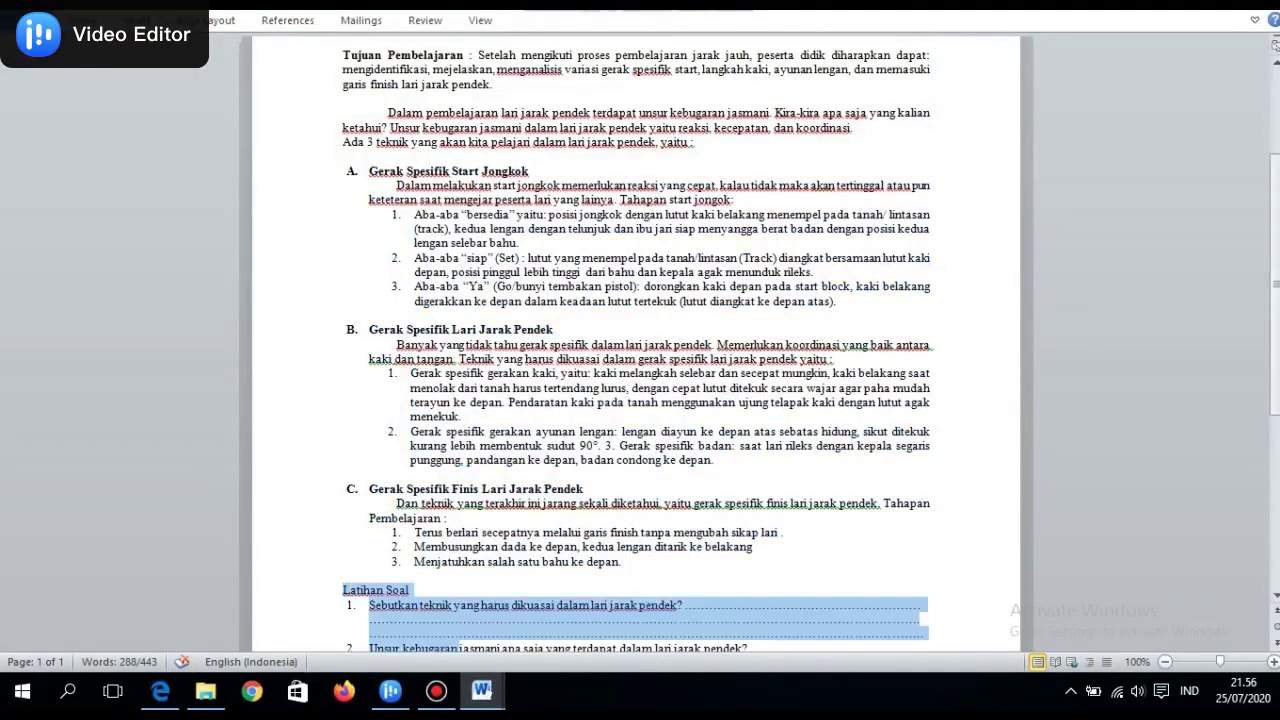
scroll(640, 340, "down", 1)
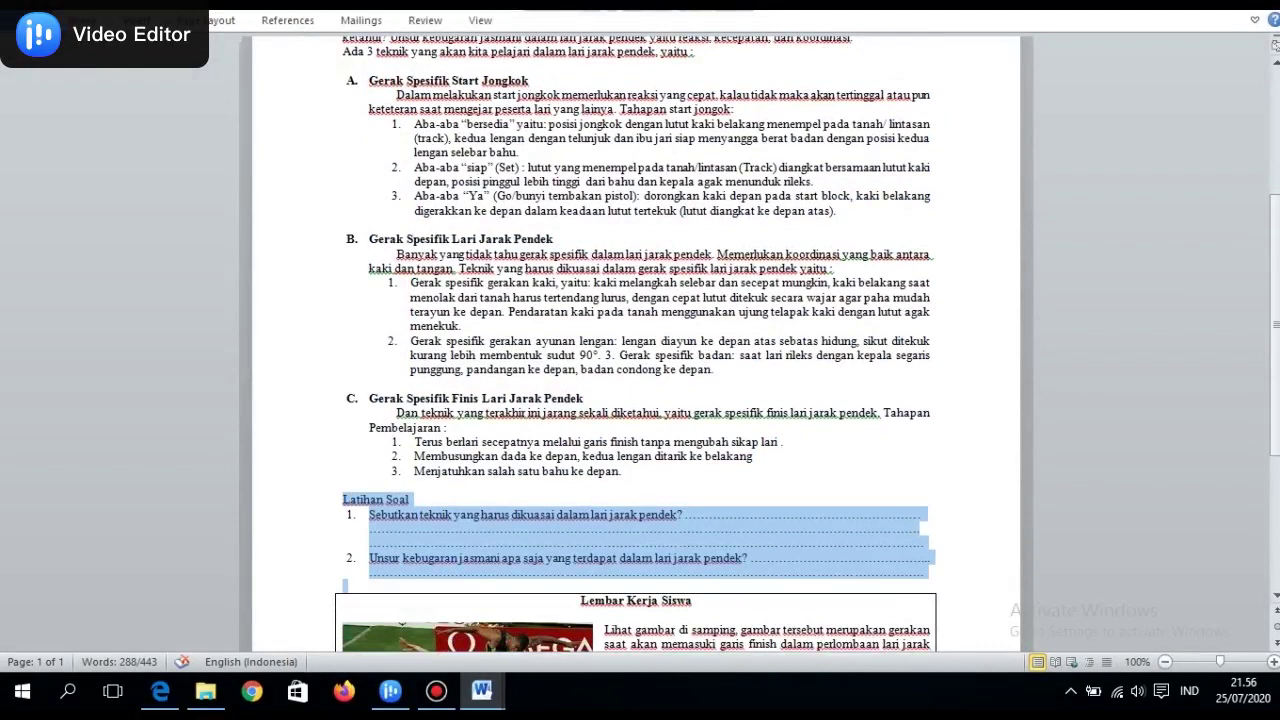
mouse_move(640, 586)
left_mouse_down()
mouse_move(640, 648)
mouse_move(640, 600)
left_mouse_up()
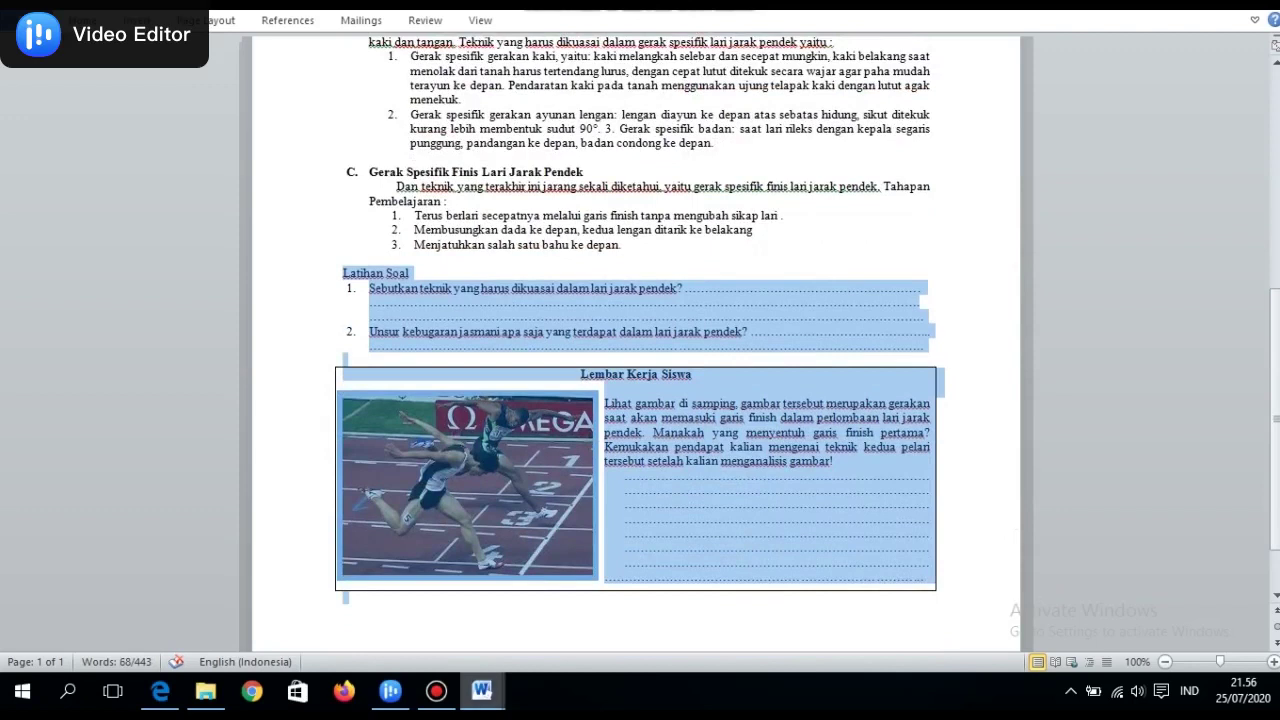
left_click(482, 691)
left_click(483, 605)
key("ctrl+v")
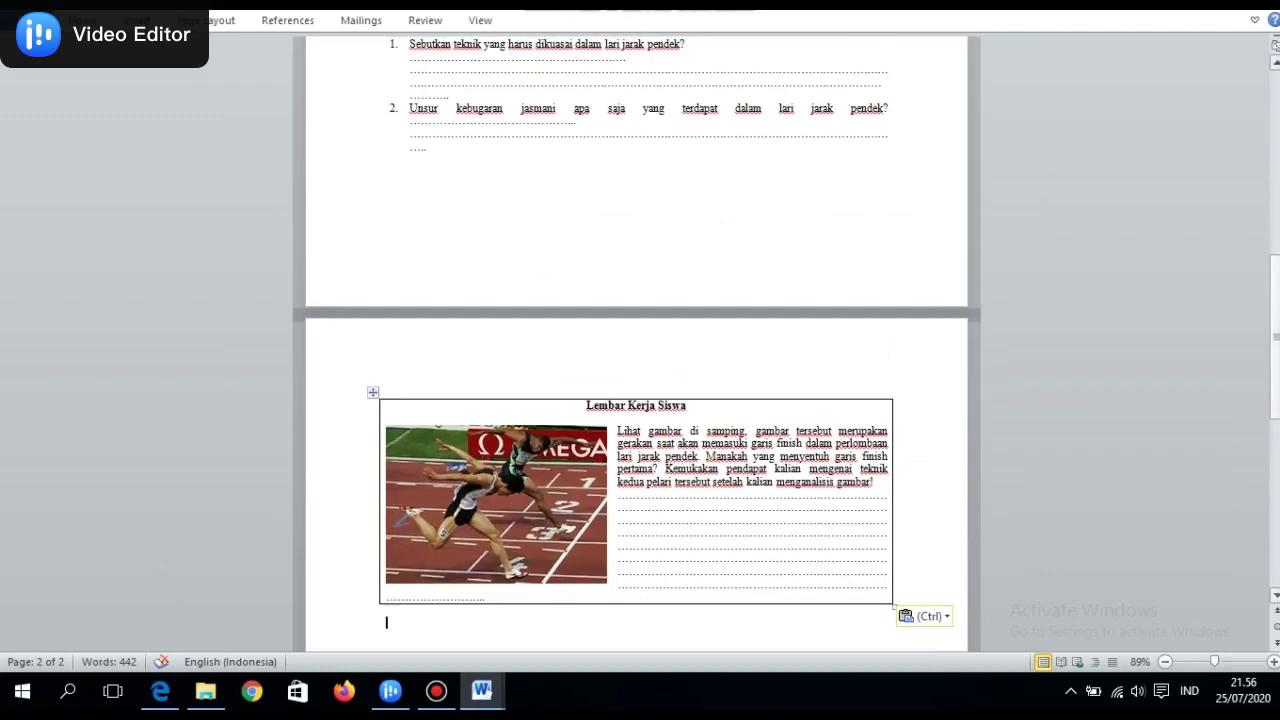
Set a custom paper size with a height of 33 cm for the whole document
scroll(636, 350, "up", 15)
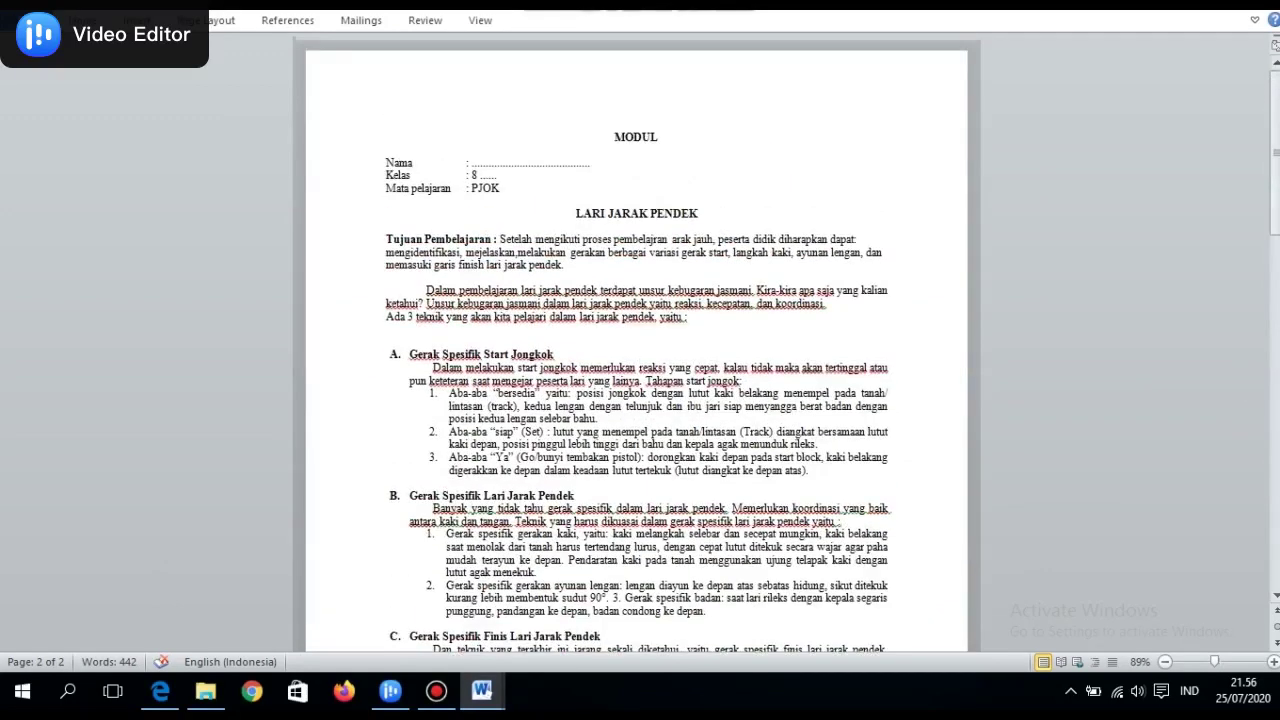
left_click(659, 137)
left_click(205, 20)
left_click(242, 65)
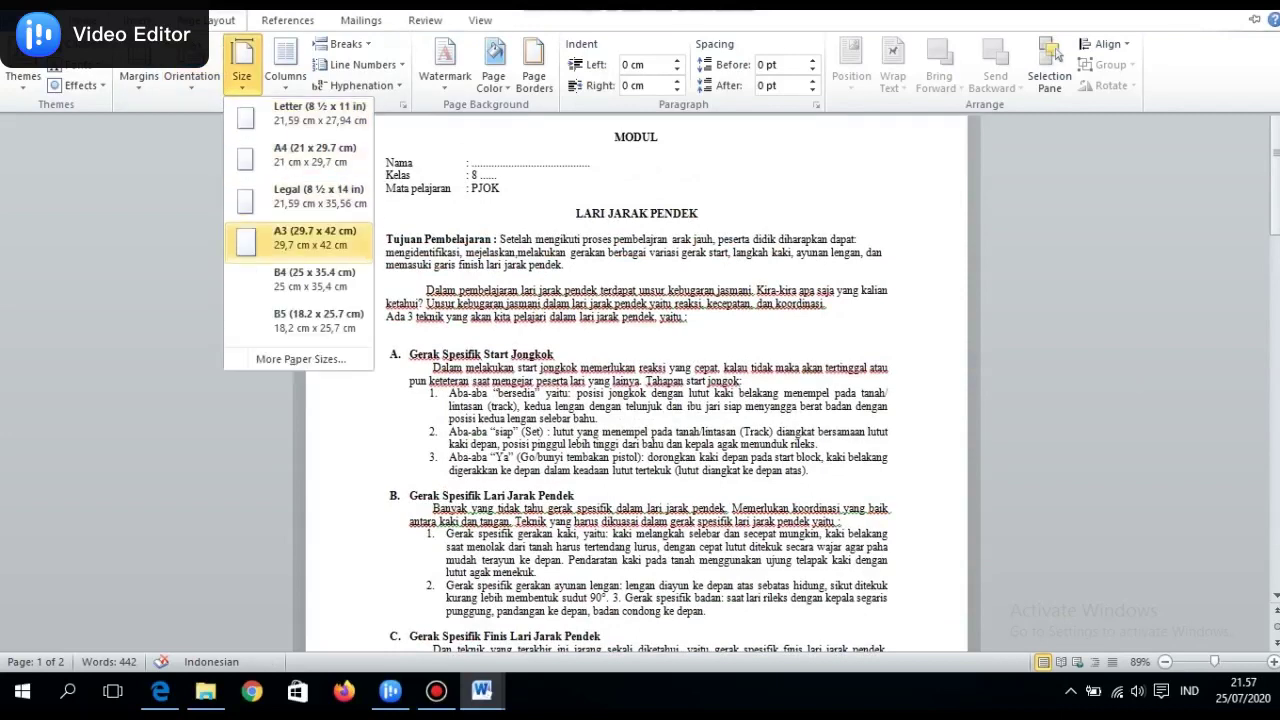
left_click(300, 358)
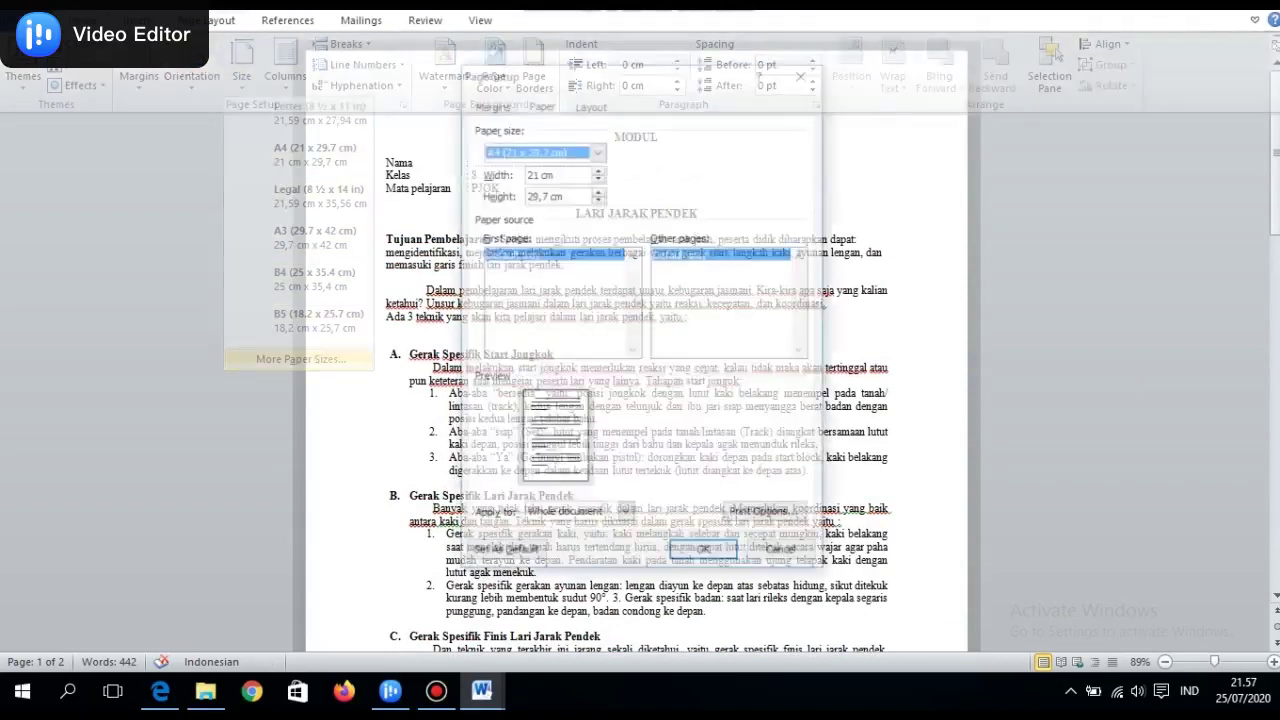
left_click_drag(542, 195, 525, 195)
type("33")
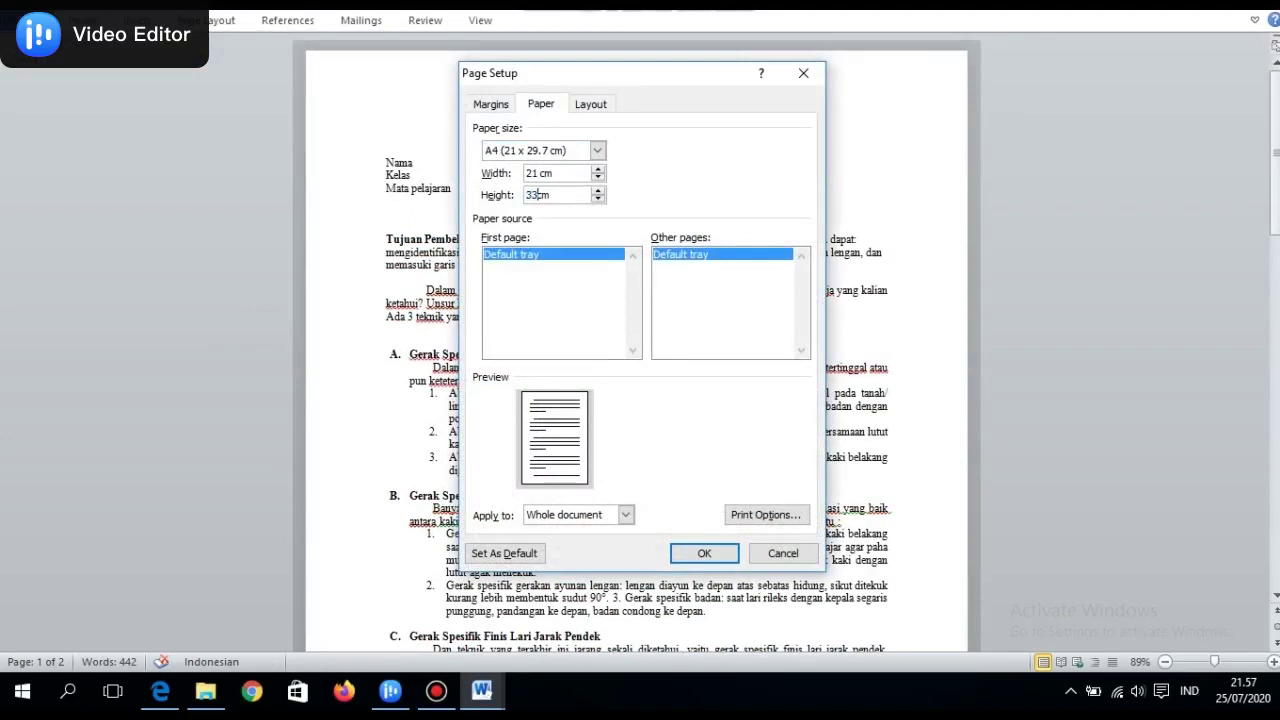
left_click(704, 553)
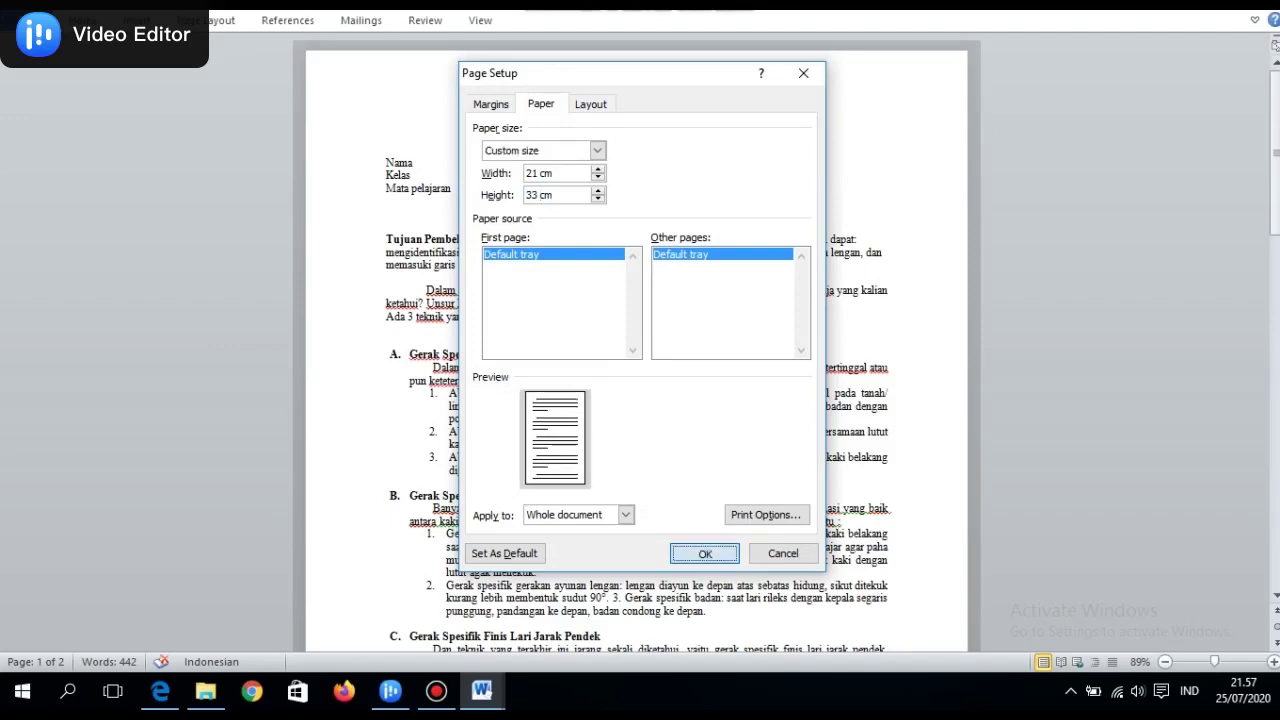
Delete the empty line between the last answer line of question 2 and the "Lembar Kerja Siswa" box
left_click_drag(1275, 145, 1275, 228)
left_click(389, 419)
type(".")
key("BackSpace")
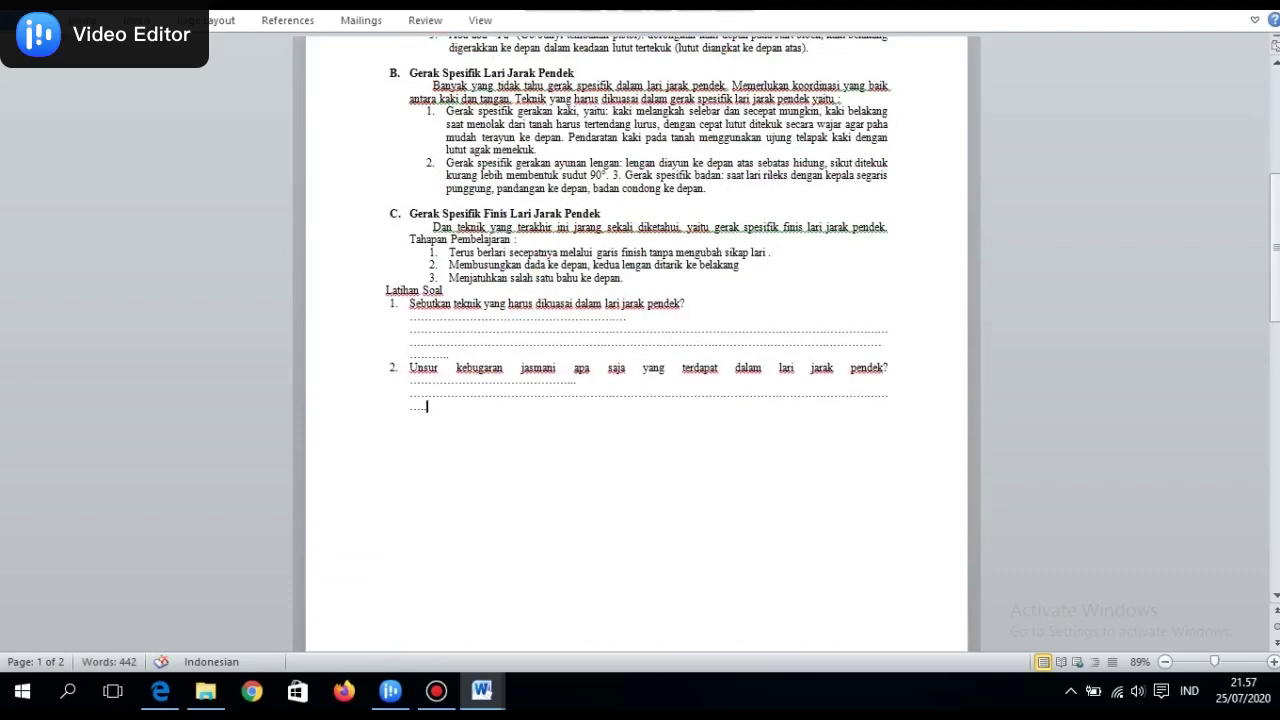
Set the top and bottom page margins to 2 cm for the whole document
left_click_drag(1275, 253, 1275, 138)
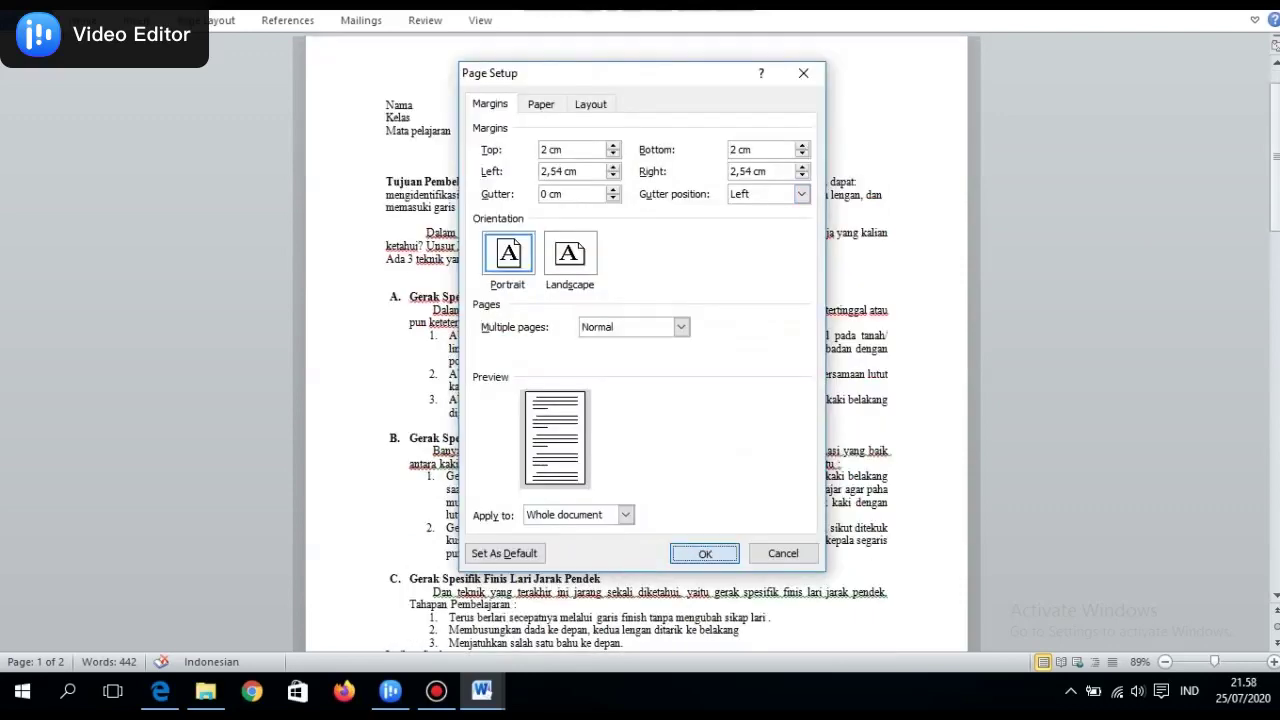
left_click(688, 552)
mouse_move(1275, 156)
left_mouse_down()
mouse_move(1275, 299)
mouse_move(1275, 143)
left_mouse_up()
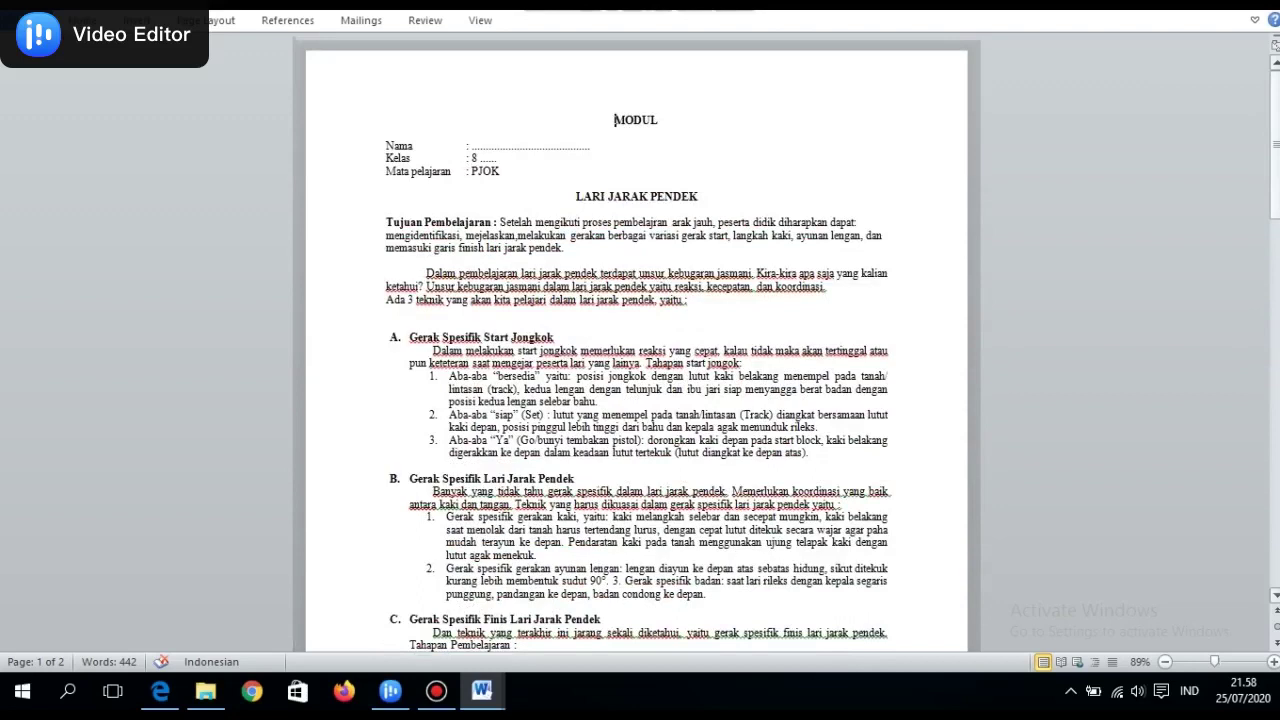
left_click(1275, 139)
Review the module's parts from the "LARI JARAK PENDEK" heading and objective through the material sections to the "Latihan Soal" questions
left_click_drag(576, 196, 565, 248)
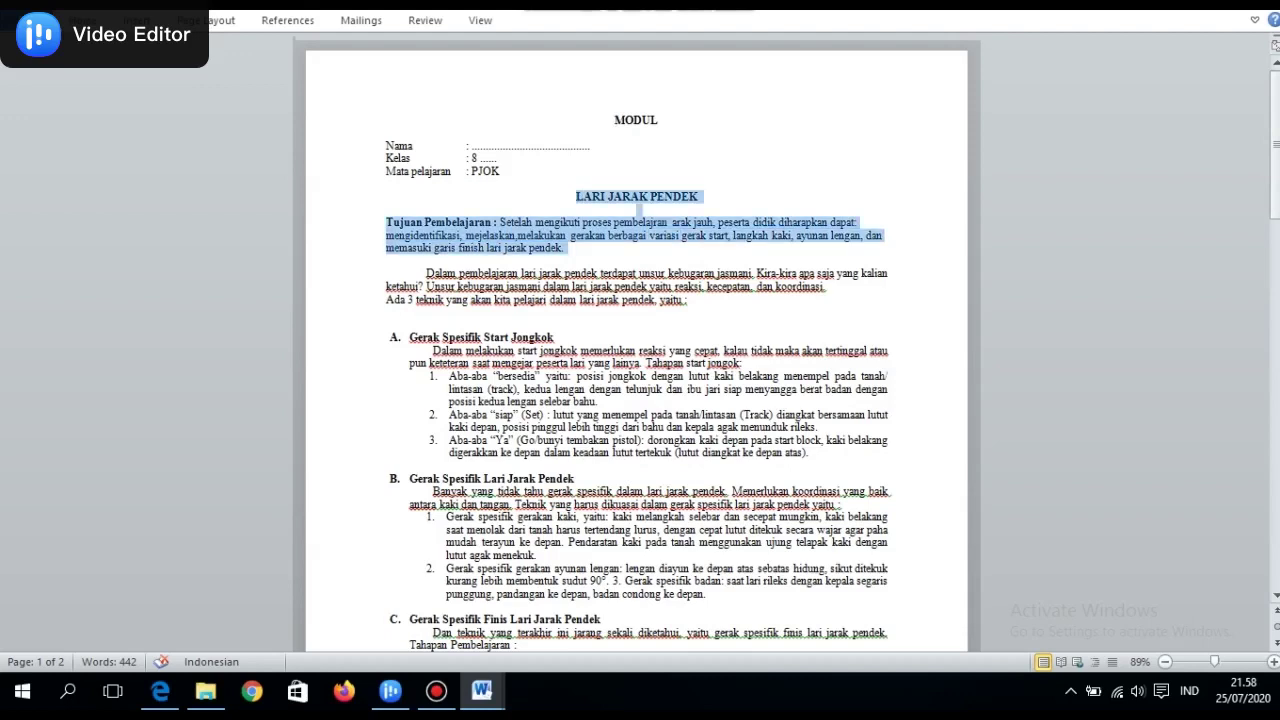
left_click_drag(386, 261, 576, 482)
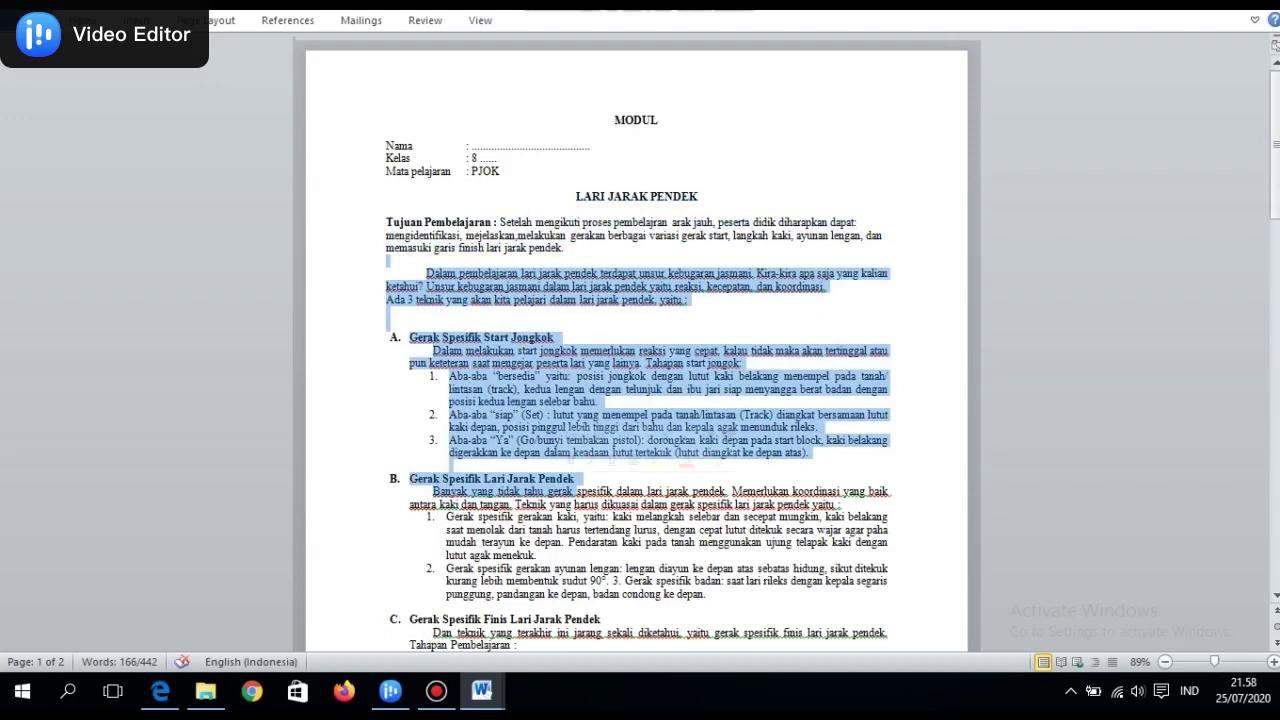
left_click_drag(1275, 110, 1275, 240)
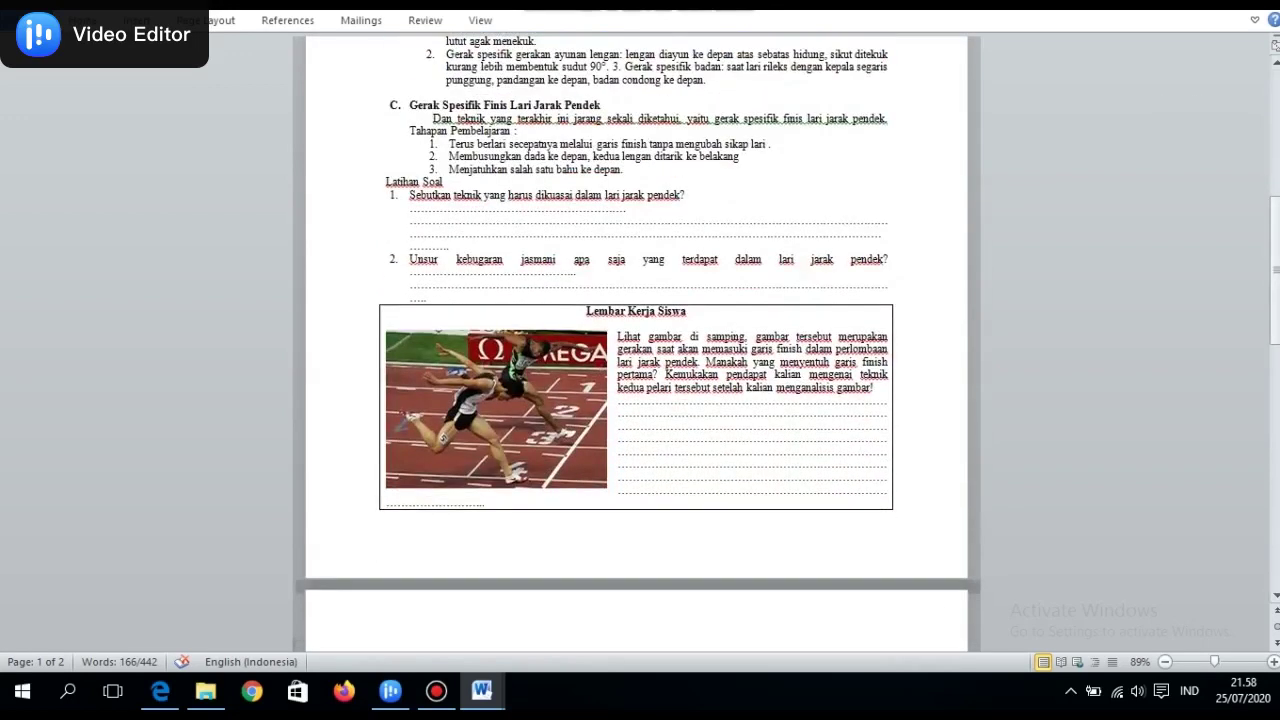
left_click_drag(386, 181, 577, 272)
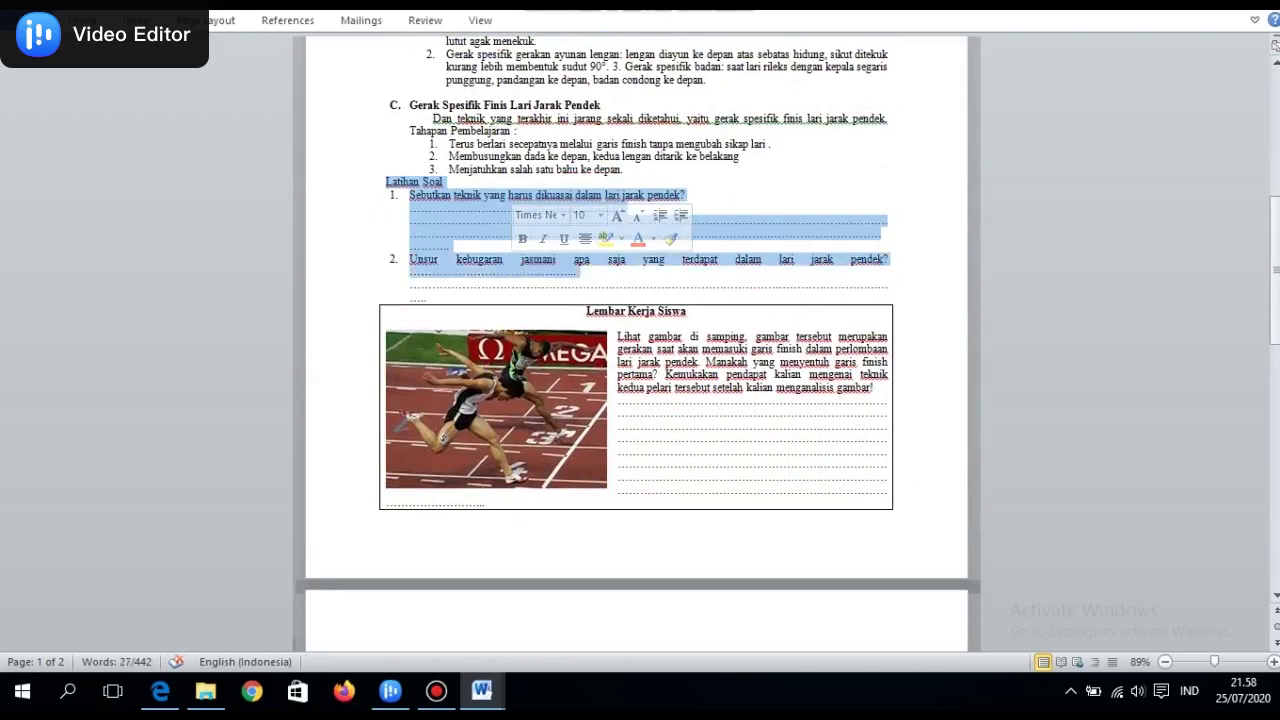
left_click_drag(430, 298, 680, 450)
left_click_drag(386, 181, 577, 272)
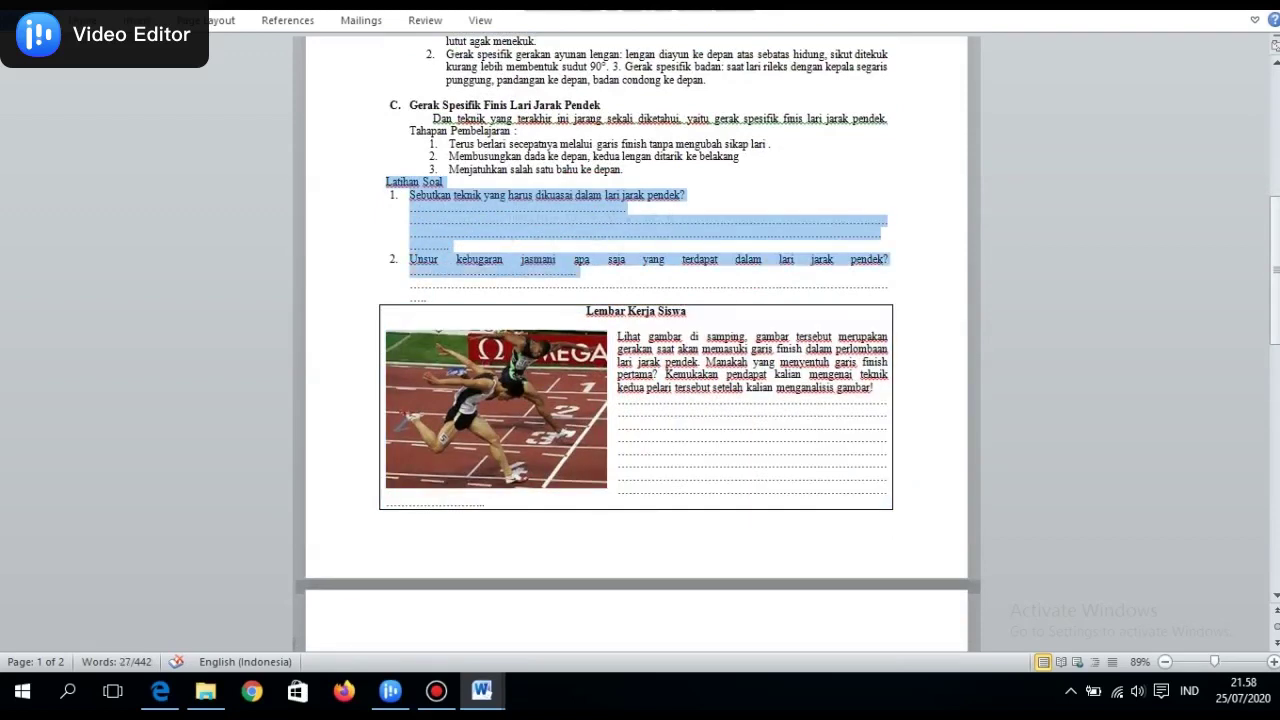
left_click(428, 299)
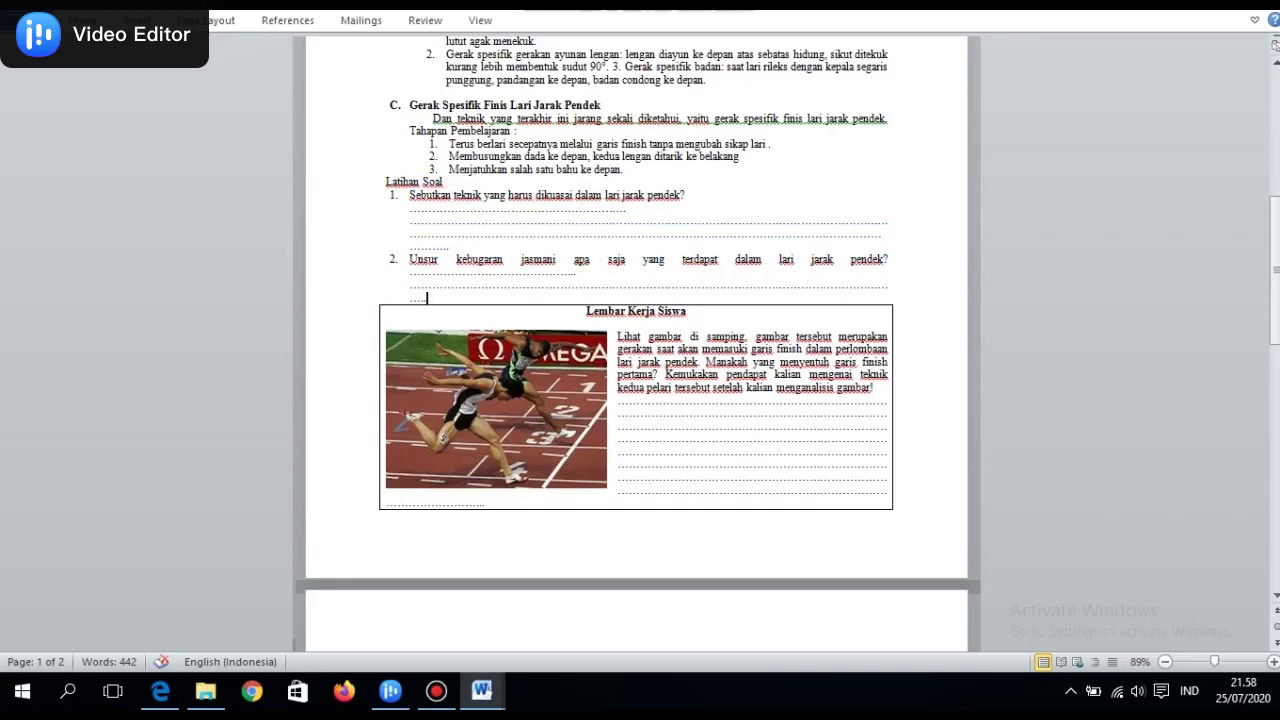
Left-align the text of question 2 ("Unsur kebugaran jasmani...") under "Latihan Soal"
left_click(438, 259)
left_click(88, 20)
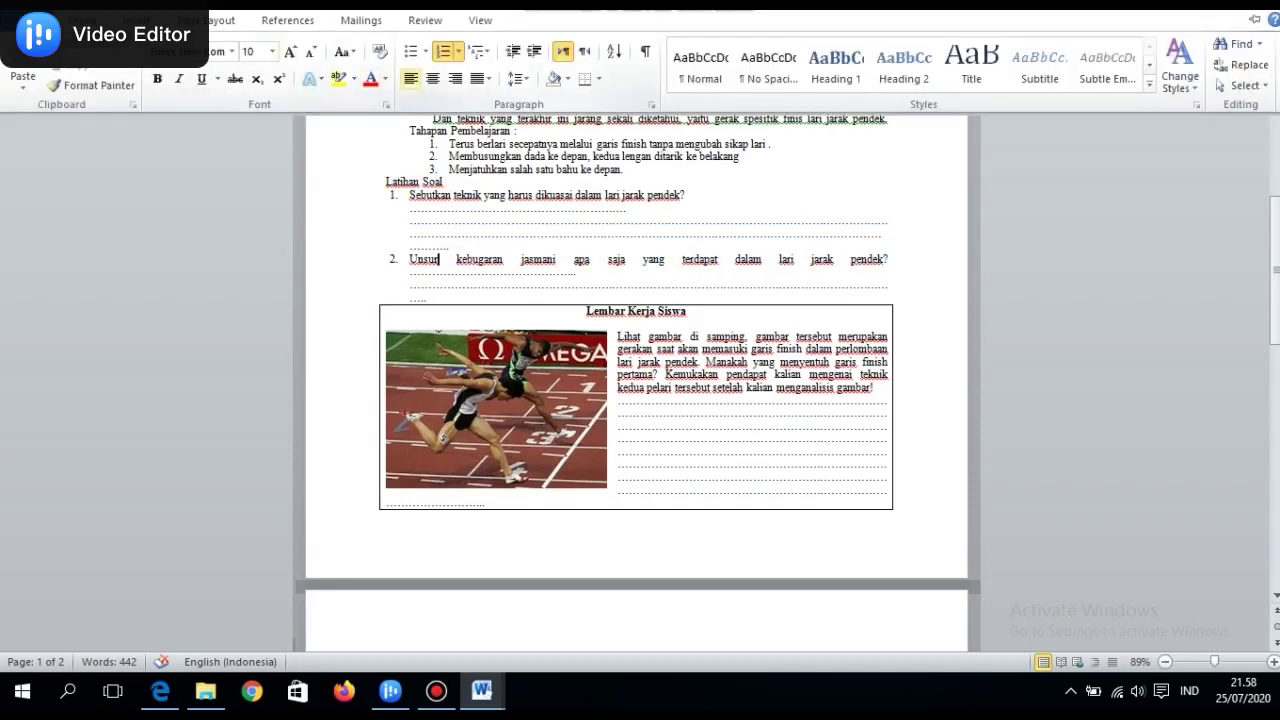
left_click(410, 78)
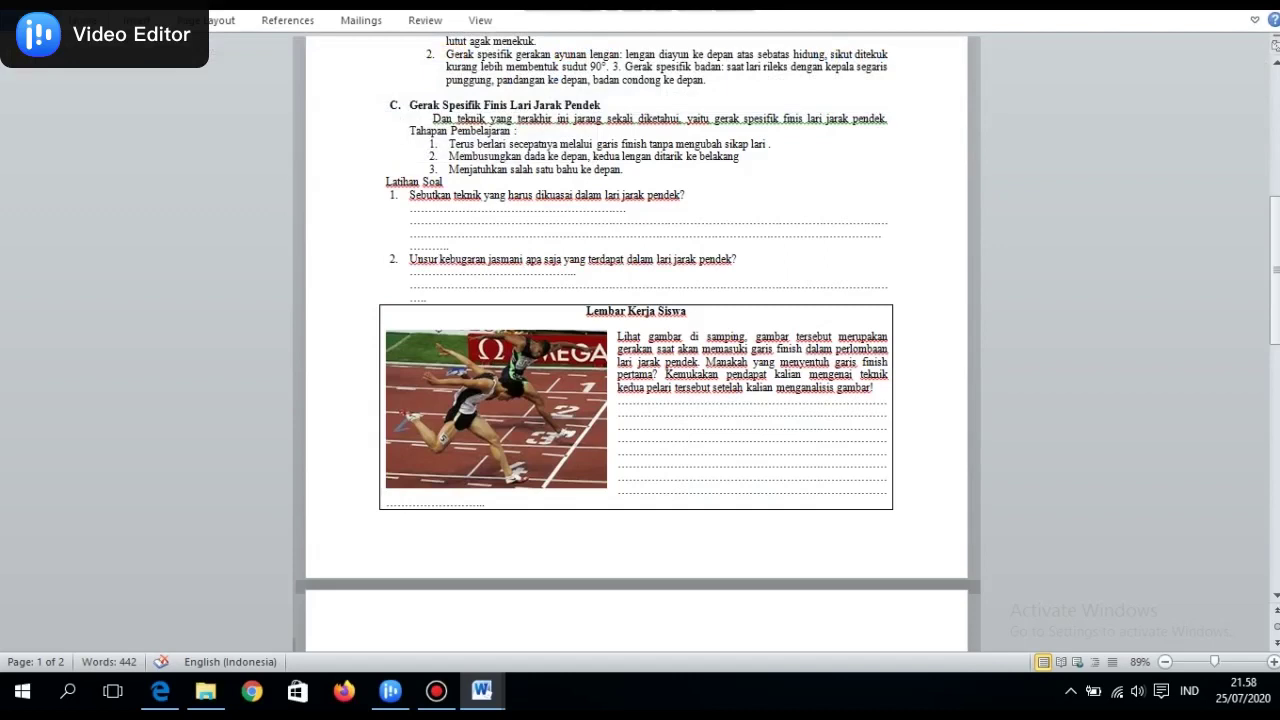
Remove the line break after question 2, retype its question mark and put the dotted answer line back on its own line
left_click(410, 286)
key("BackSpace")
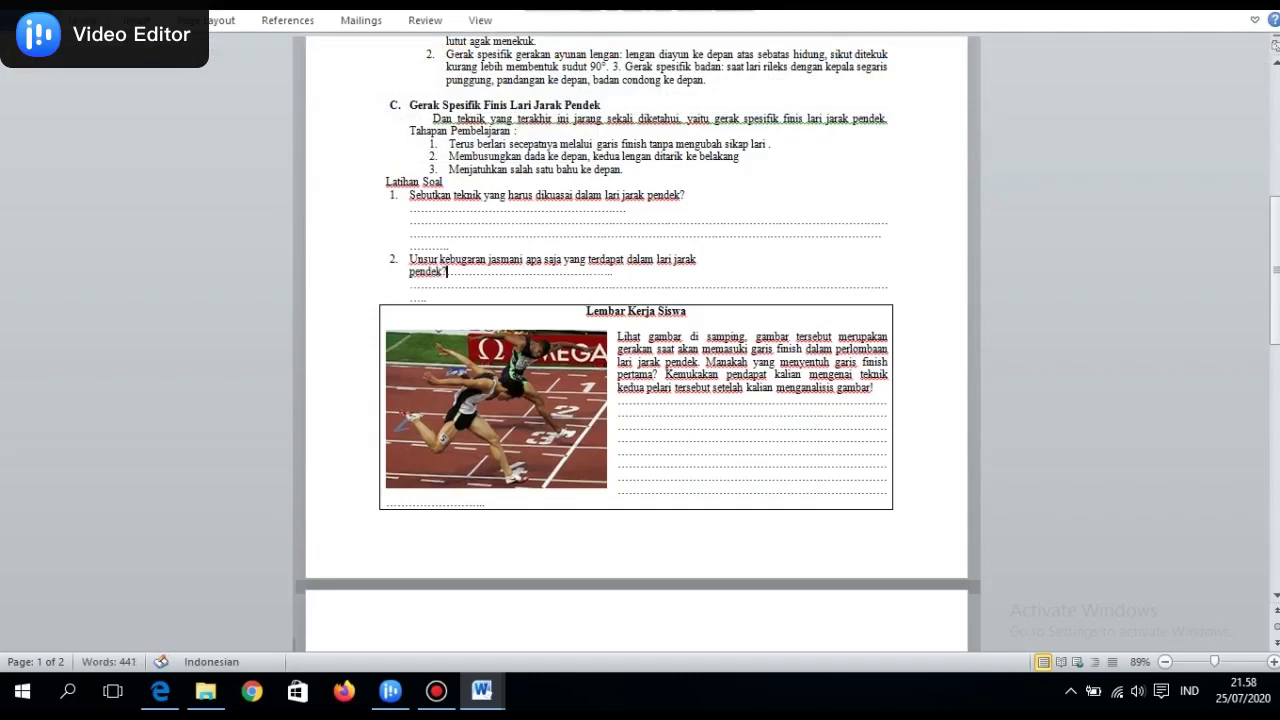
key("BackSpace")
type("?")
key("Return")
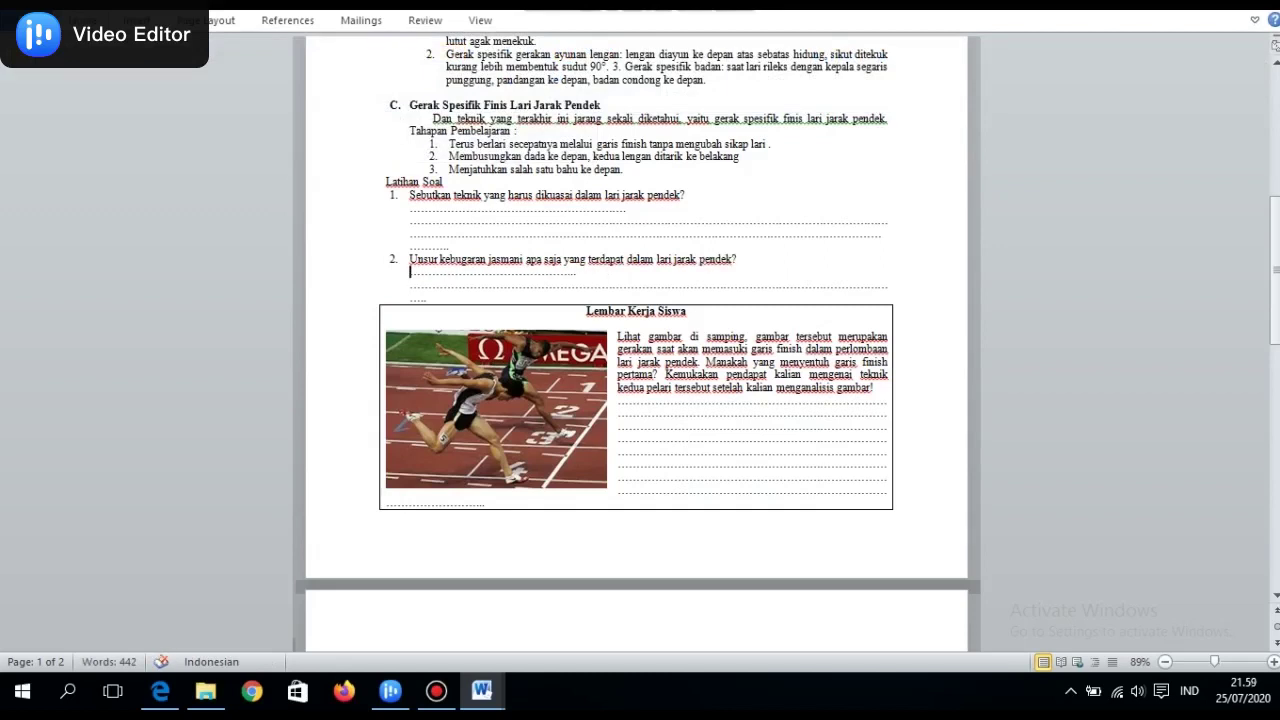